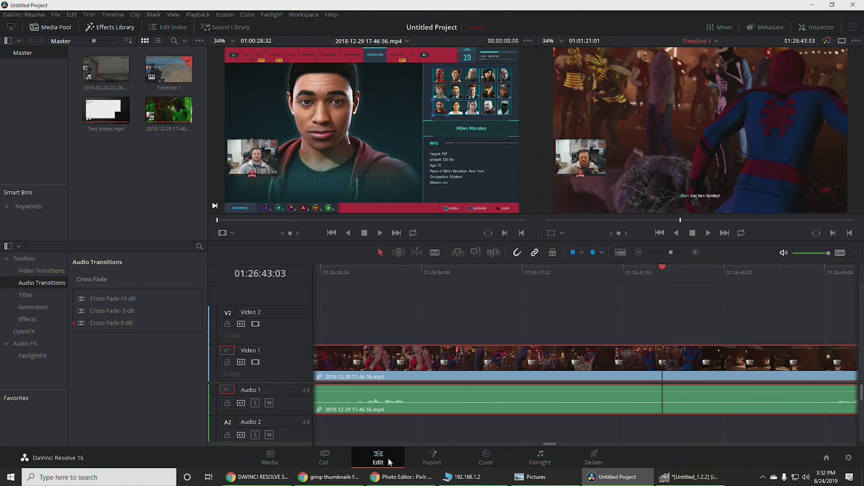
# Switch to the Color page and show the Media Pool in place of the stills gallery.
pyautogui.click(487, 460)
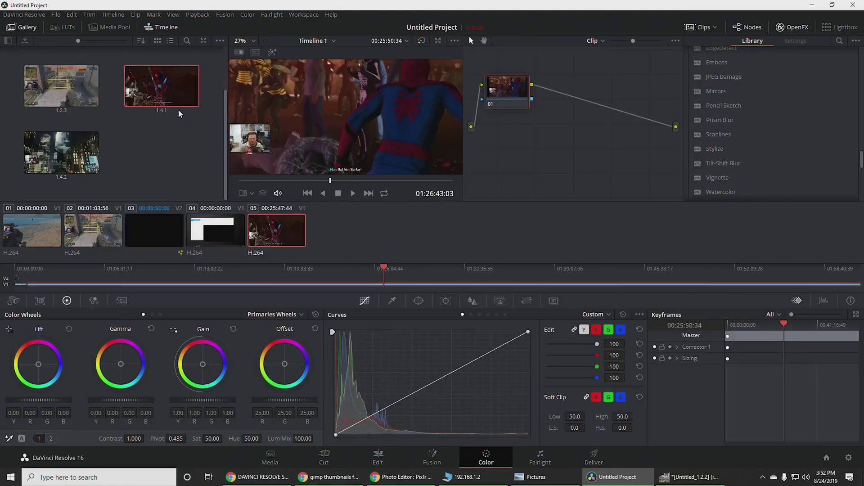
pyautogui.click(95, 152)
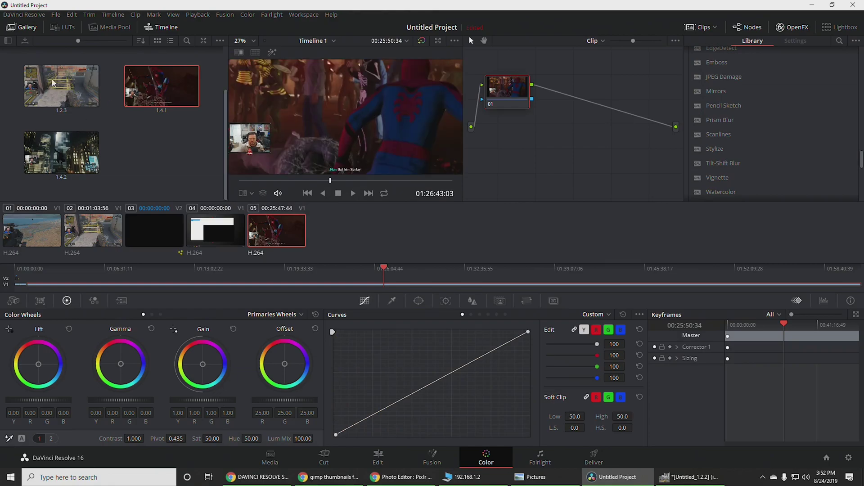
pyautogui.click(110, 27)
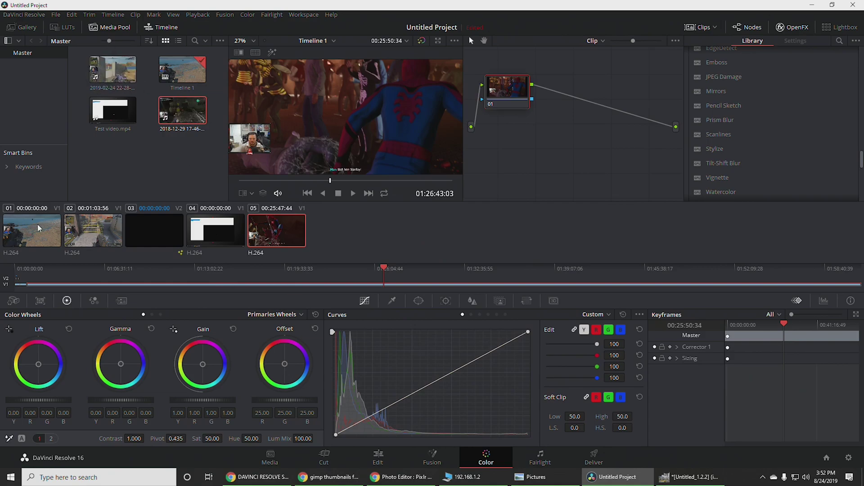
# Select clip 05, the Spider-Man footage, and move the playhead to about 01:31:40:47 on the timeline.
pyautogui.click(220, 236)
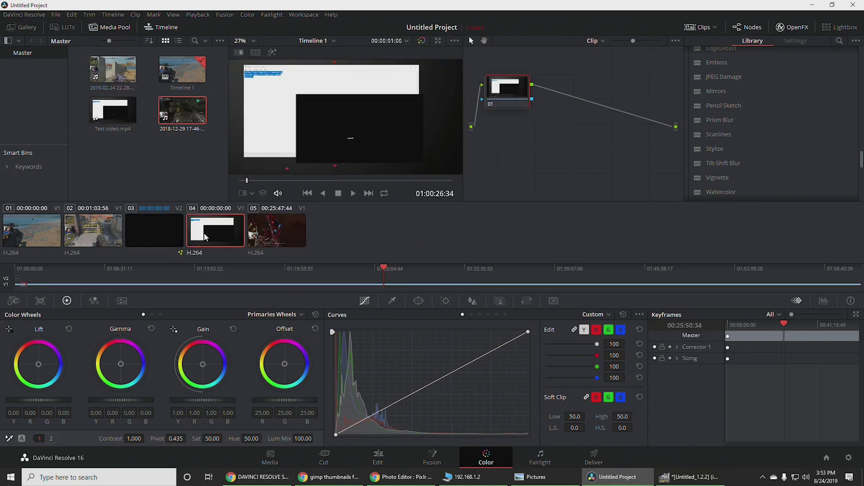
pyautogui.click(271, 235)
pyautogui.click(353, 193)
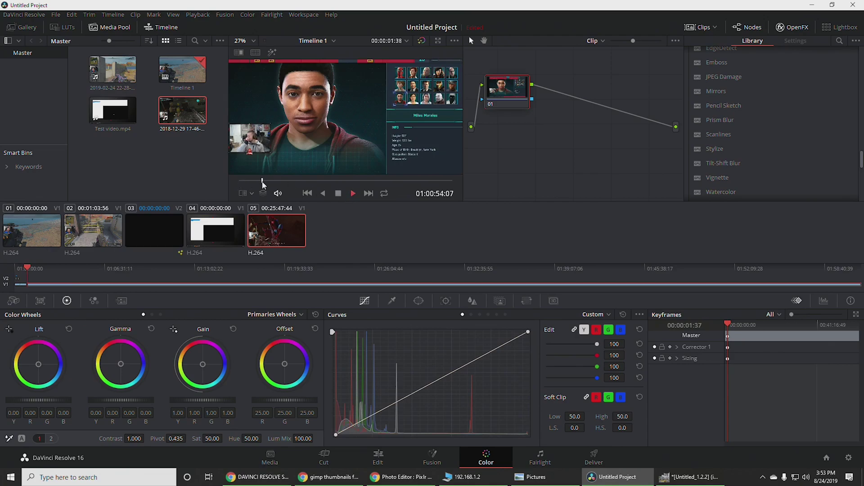
pyautogui.click(263, 181)
pyautogui.moveTo(265, 182); pyautogui.dragTo(310, 184)
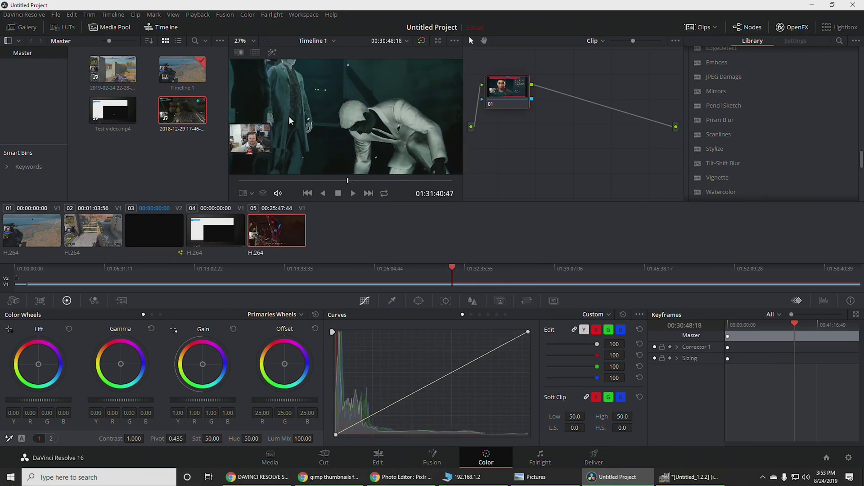
# Grab a still of the current Spider-Man frame and show the stills gallery.
pyautogui.rightClick(341, 112)
pyautogui.click(373, 118)
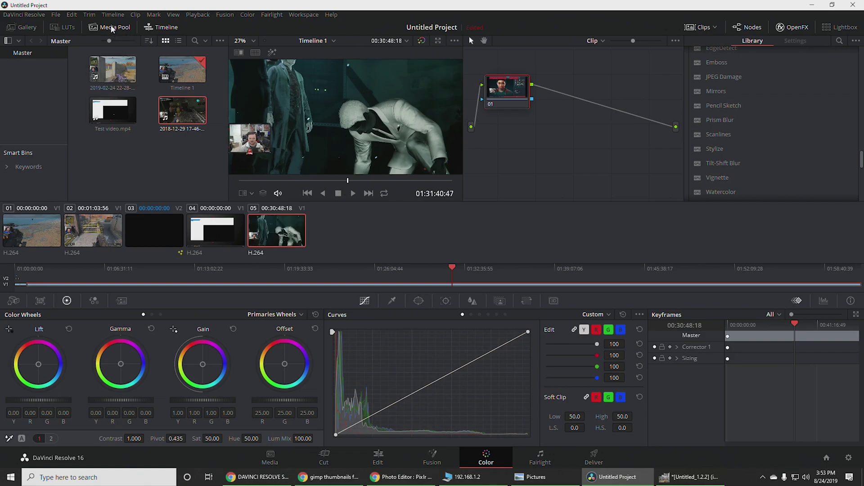
pyautogui.click(20, 29)
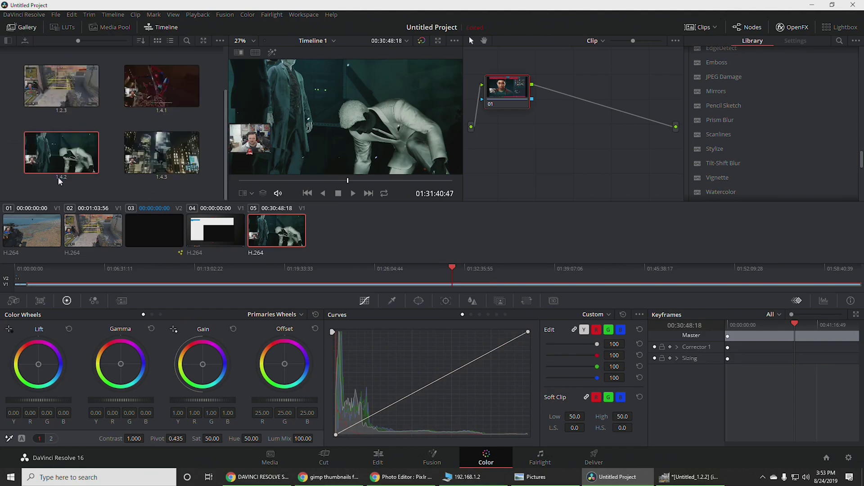
# Export still 1.4.2 to the Pictures folder as a PNG file named Spiderman-thumbnail.
pyautogui.moveTo(67, 168)
pyautogui.rightClick(67, 157)
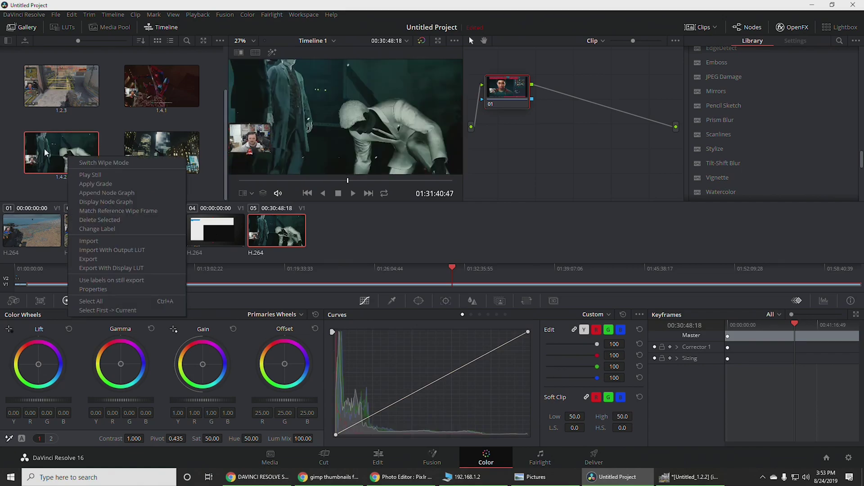
pyautogui.click(88, 259)
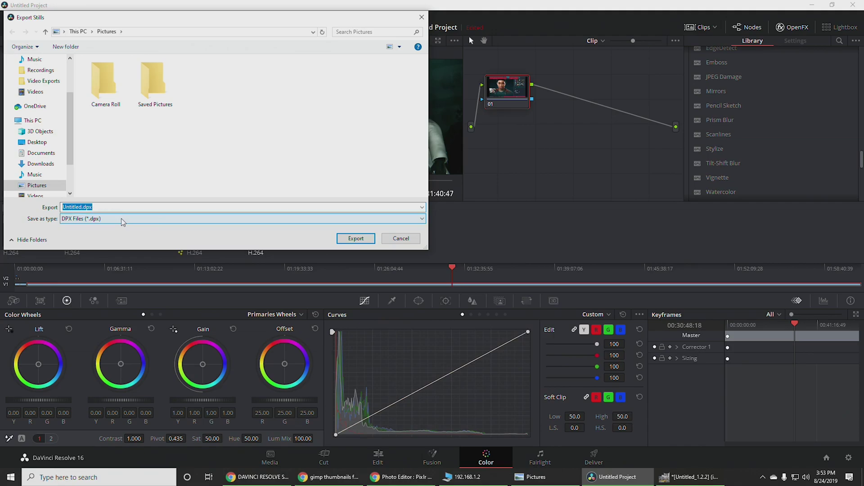
pyautogui.click(123, 222)
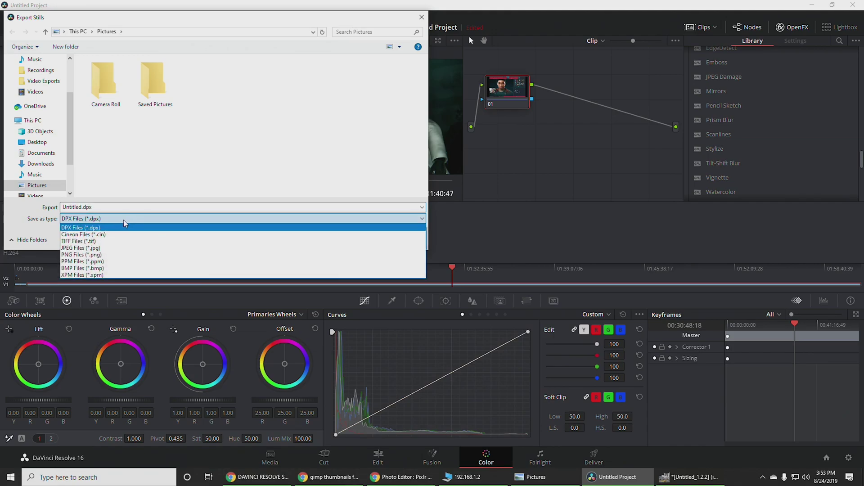
pyautogui.click(92, 255)
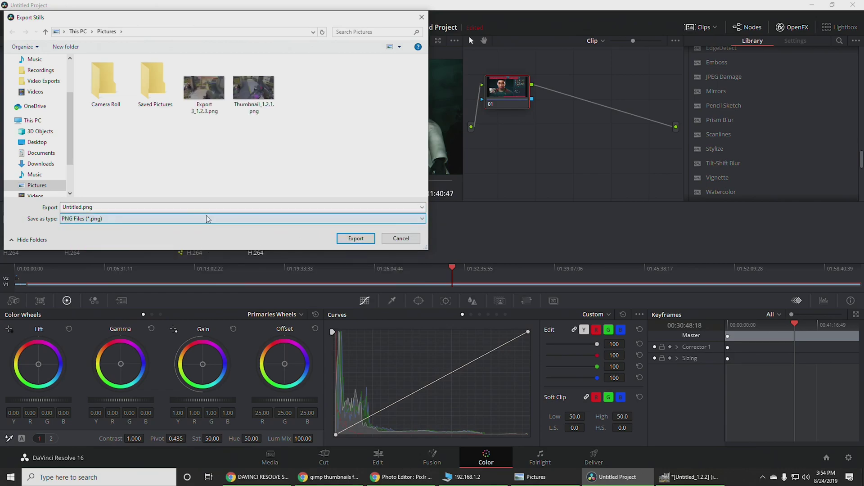
pyautogui.moveTo(137, 210); pyautogui.dragTo(39, 200)
pyautogui.write('Spiderman-thumbnail')
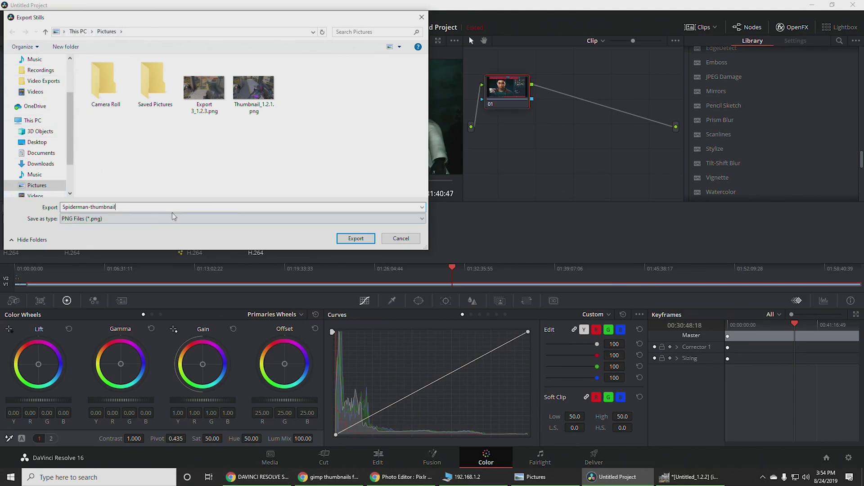
pyautogui.click(351, 240)
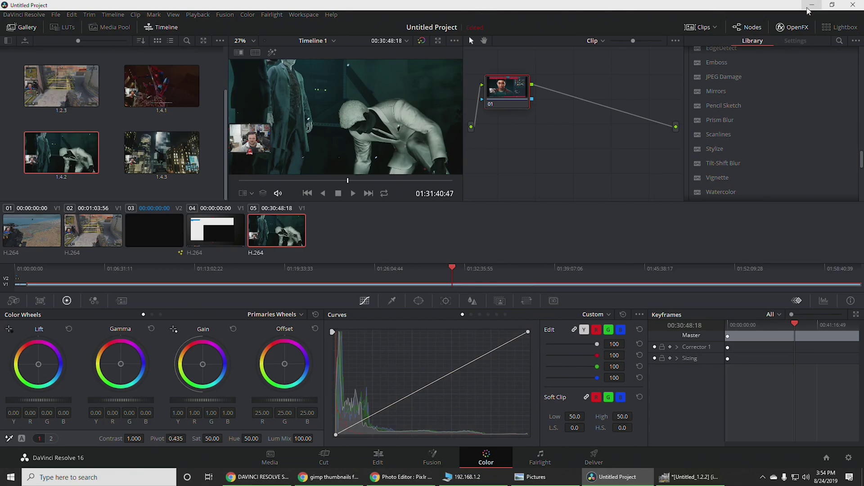
# Switch to the Chrome browser and load the pixlr.com home page.
pyautogui.click(810, 8)
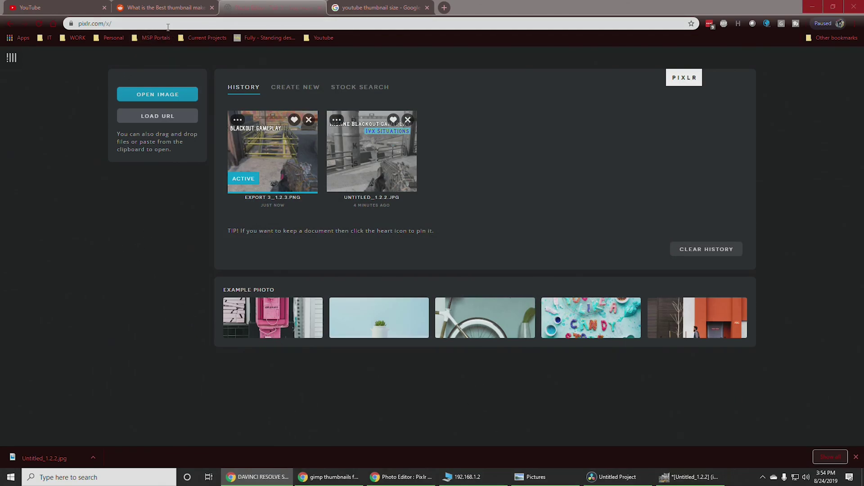
pyautogui.click(149, 23)
pyautogui.click(148, 23)
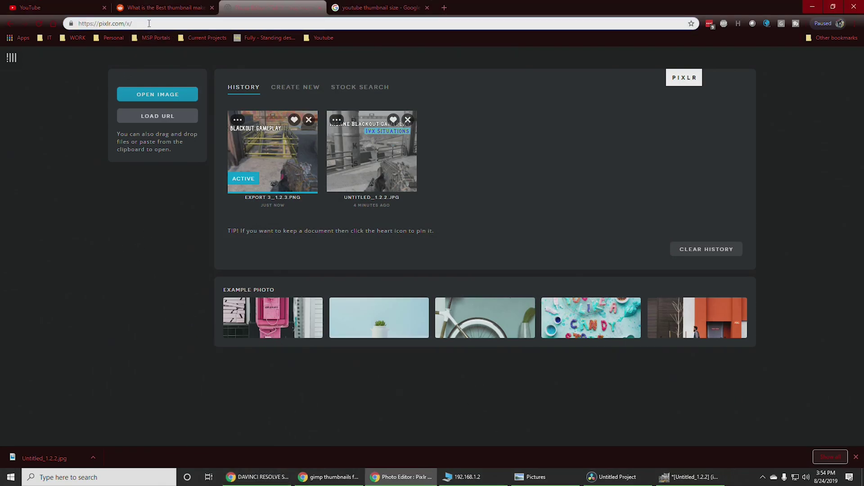
pyautogui.press('BackSpace')
pyautogui.press('BackSpace')
pyautogui.press('Return')
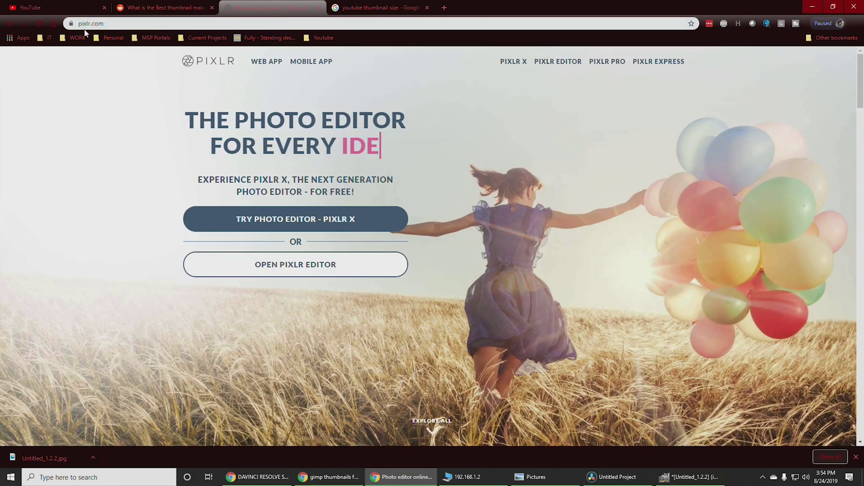
# Launch the Pixlr X photo editor and open Spiderman-thumbnail_1.4.2.png from the Pictures folder.
pyautogui.click(94, 25)
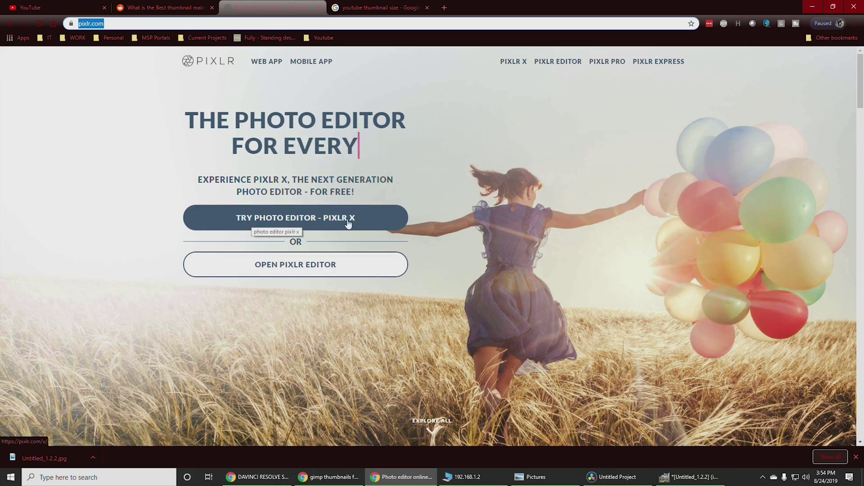
pyautogui.click(301, 219)
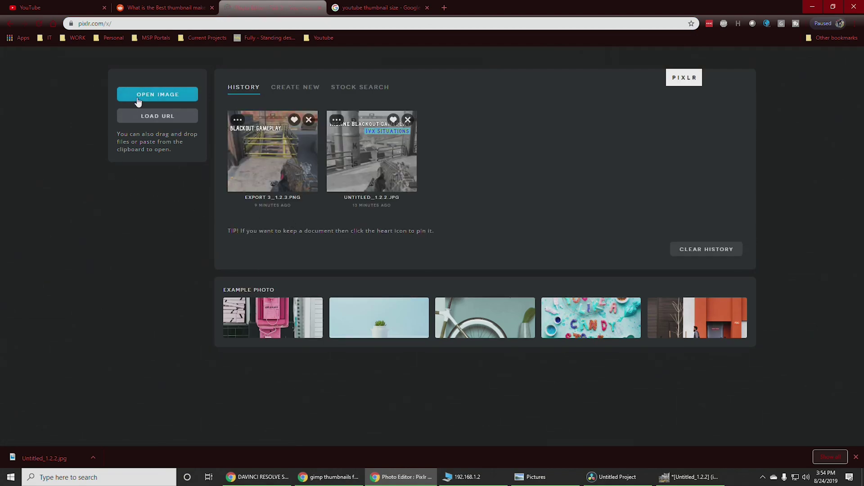
pyautogui.click(168, 96)
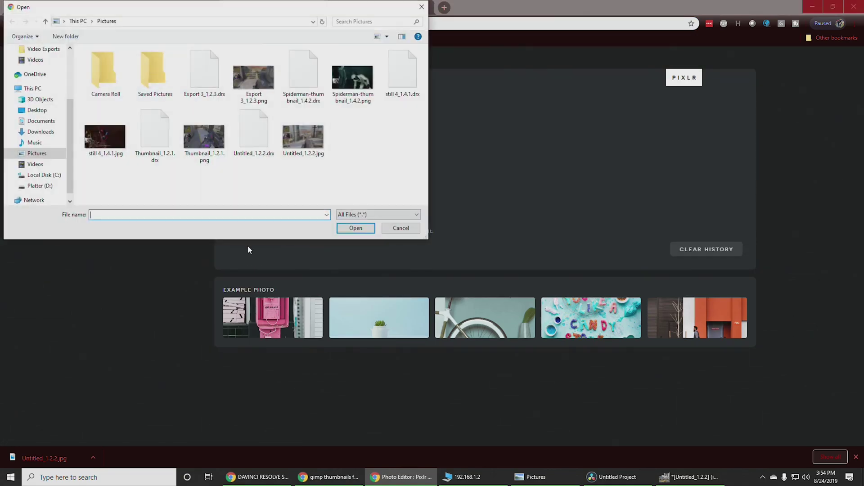
pyautogui.click(353, 81)
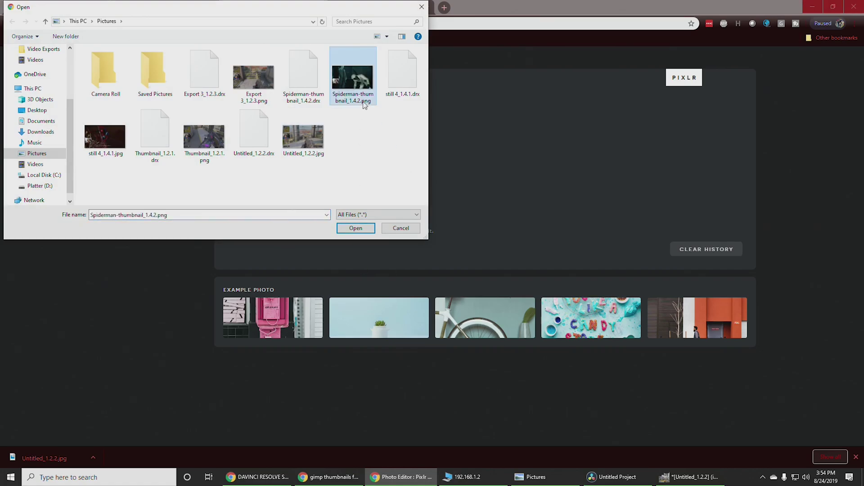
pyautogui.doubleClick(353, 81)
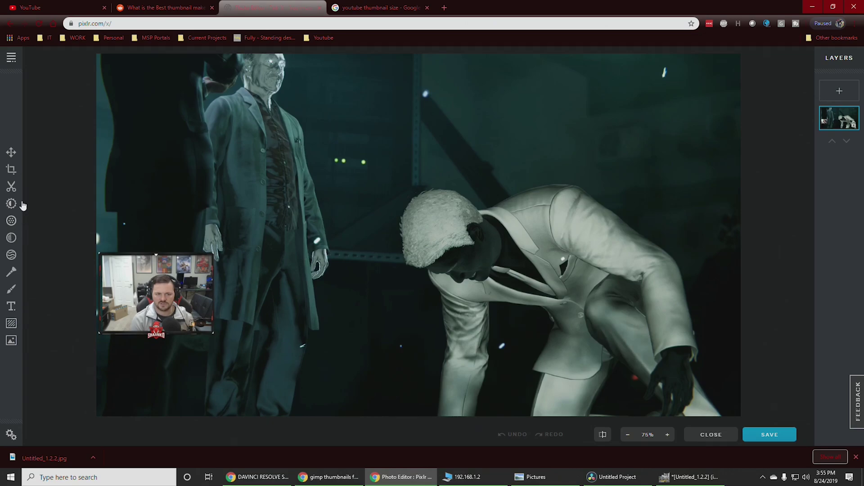
# Crop the left side of the image to remove the webcam overlay, leaving it 1570 by 1080 pixels.
pyautogui.click(11, 169)
pyautogui.moveTo(168, 65); pyautogui.dragTo(277, 60)
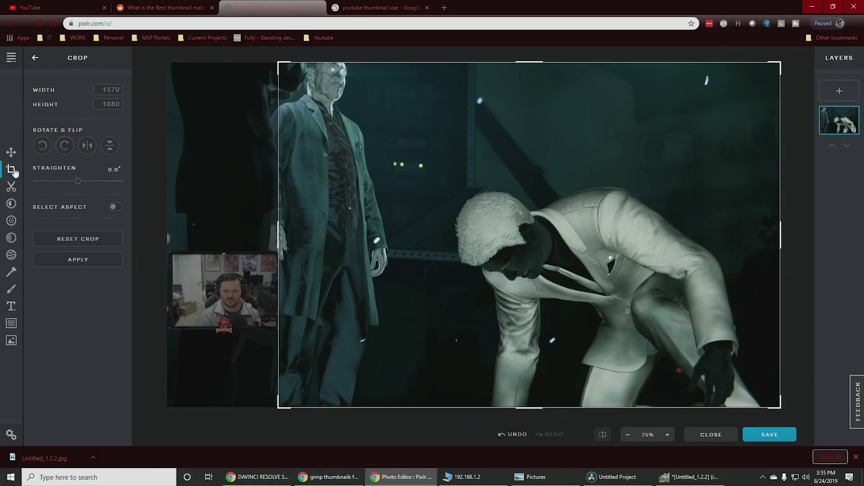
pyautogui.click(11, 152)
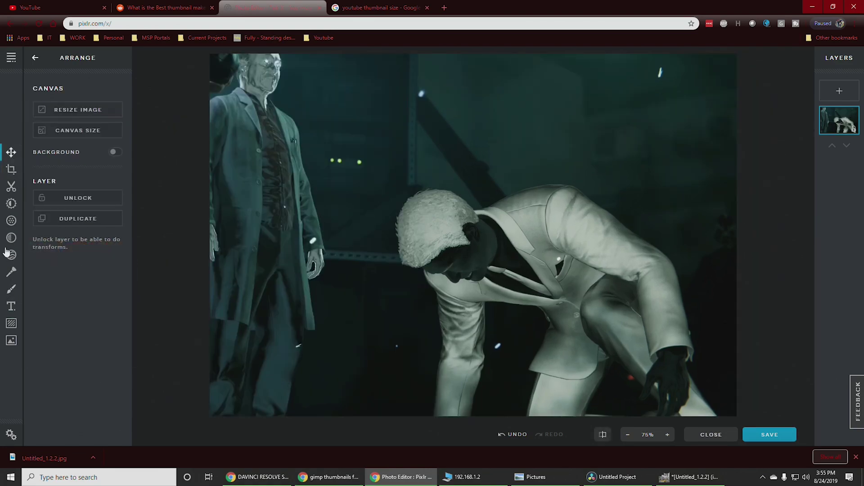
pyautogui.click(11, 169)
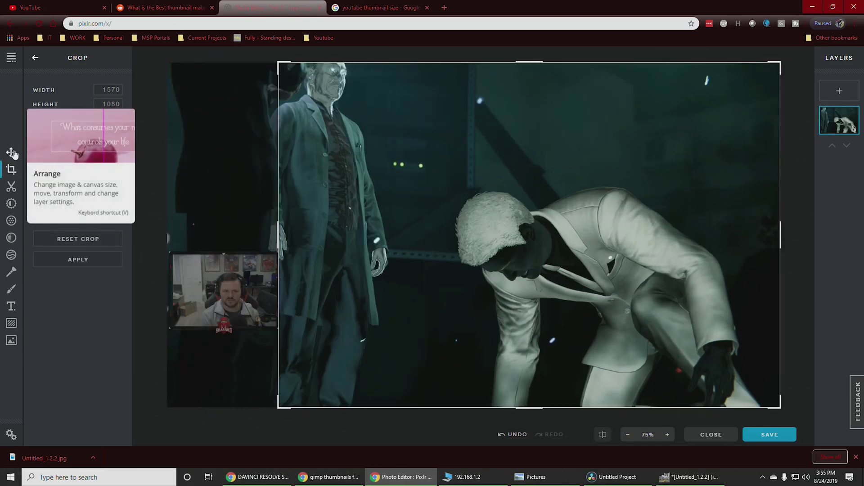
pyautogui.click(12, 153)
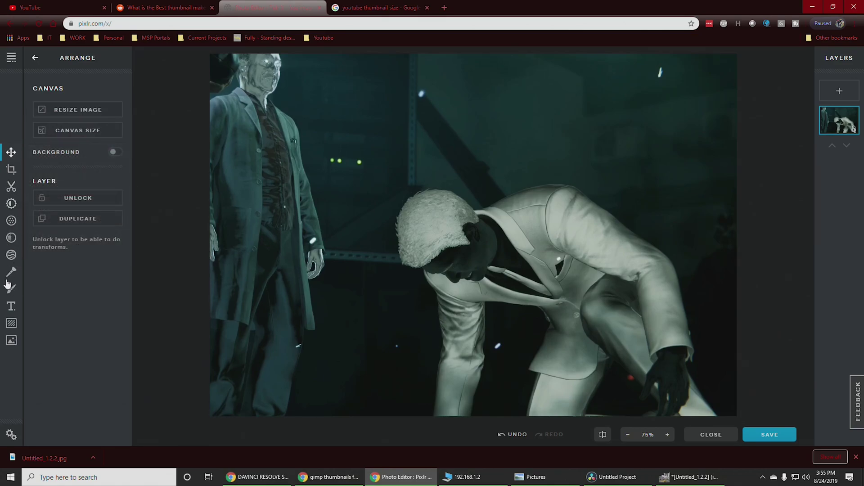
# Add a new text layer to the image and replace its placeholder text with SPIDERMAN.
pyautogui.click(12, 308)
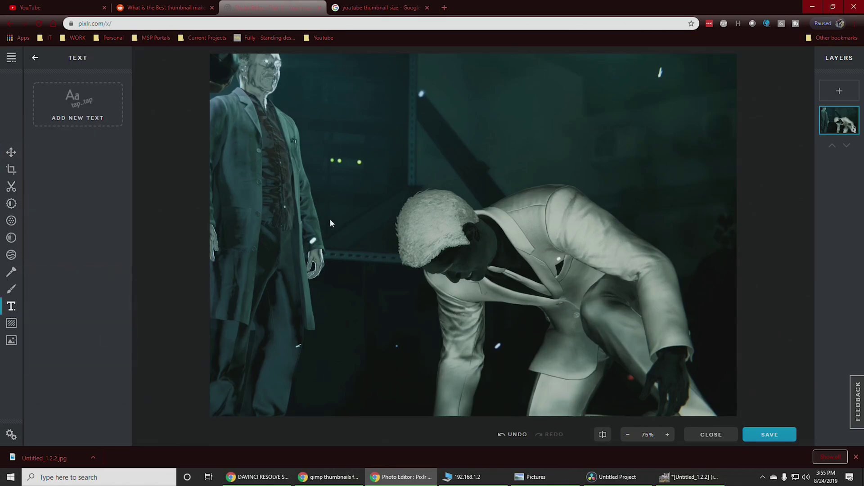
pyautogui.click(62, 107)
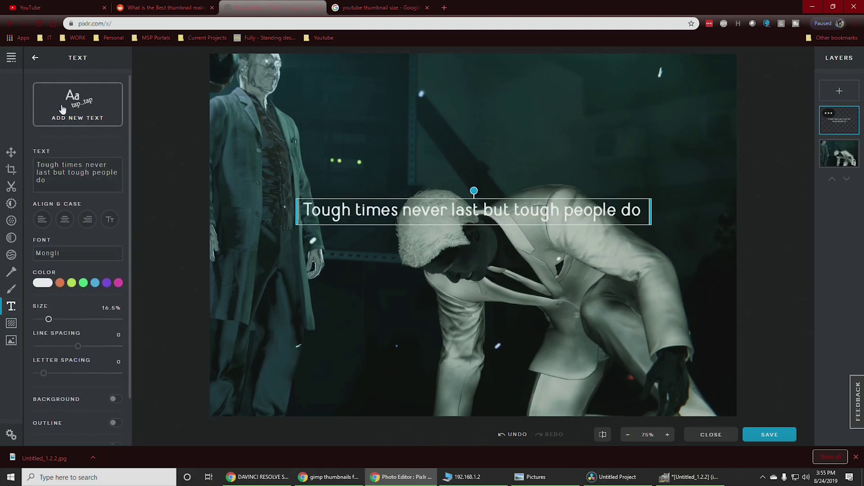
pyautogui.doubleClick(390, 210)
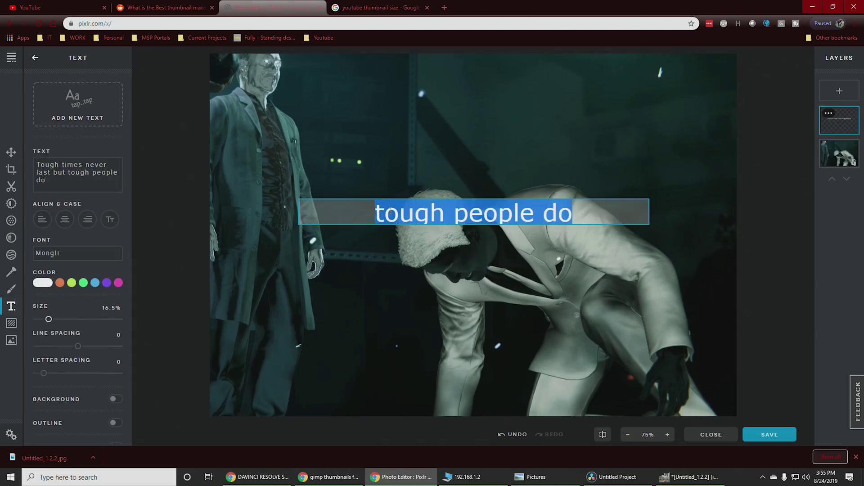
pyautogui.write('Mr.')
pyautogui.press('BackSpace')
pyautogui.press('BackSpace')
pyautogui.press('BackSpace')
pyautogui.write('SPIDERMAN')
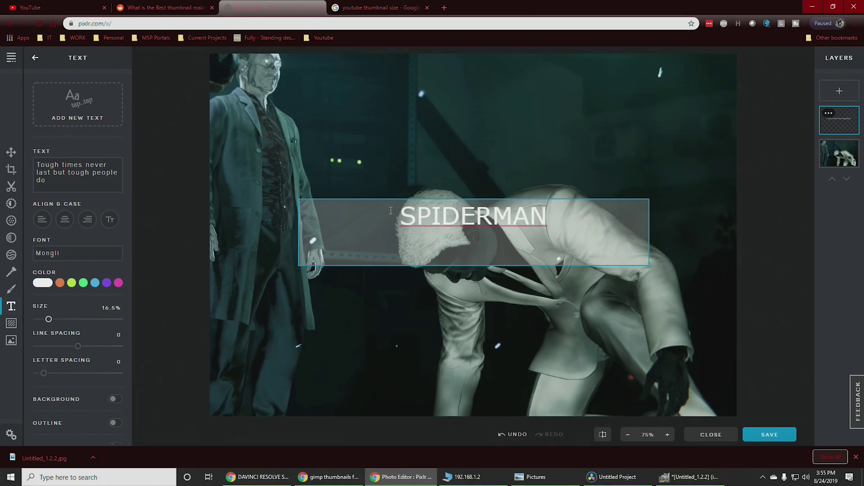
# Change the font of the SPIDERMAN text to Roossooh.
pyautogui.hotkey('ctrl', 'a')
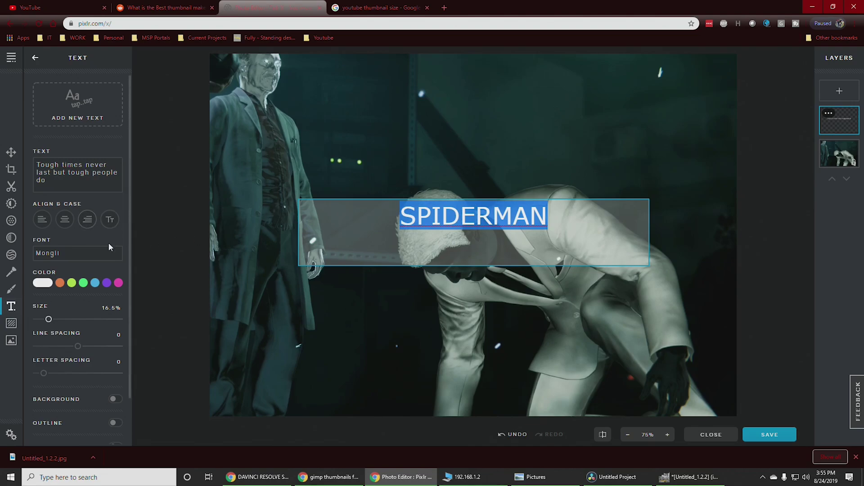
pyautogui.click(80, 261)
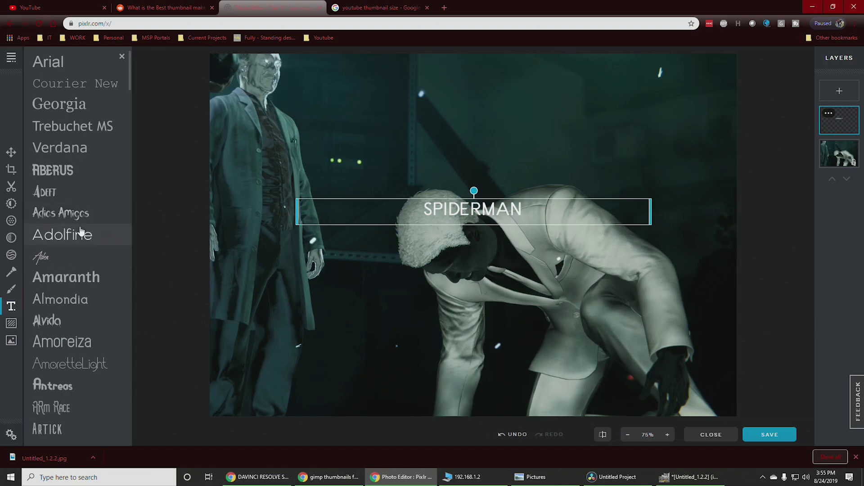
pyautogui.scroll(-4, 87, 239)
pyautogui.scroll(-5, 88, 241)
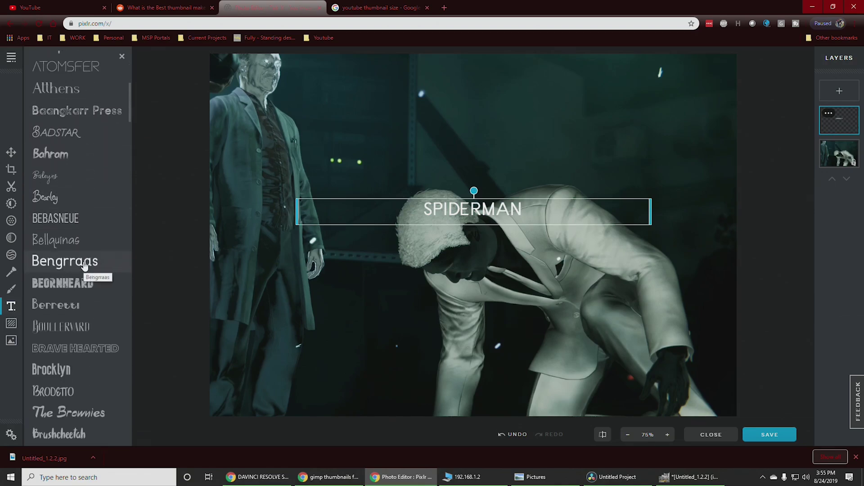
pyautogui.scroll(-10, 85, 266)
pyautogui.scroll(-10, 85, 265)
pyautogui.scroll(-10, 85, 265)
pyautogui.scroll(-10, 85, 265)
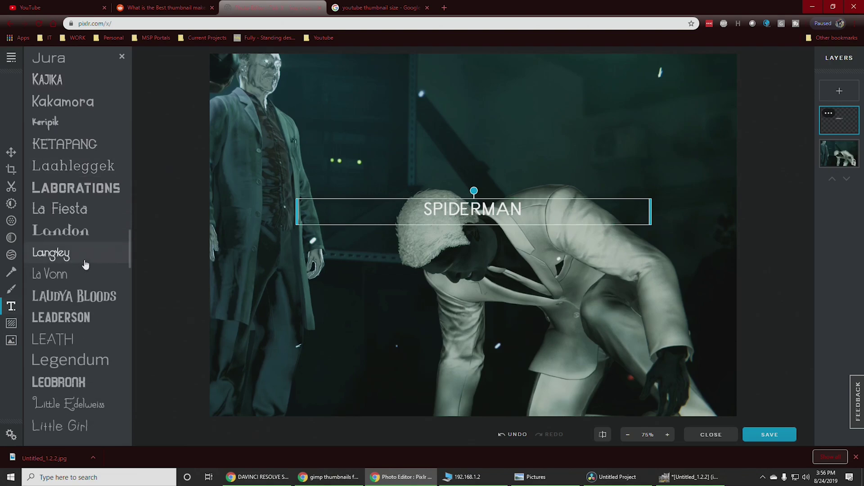
pyautogui.scroll(-5, 80, 270)
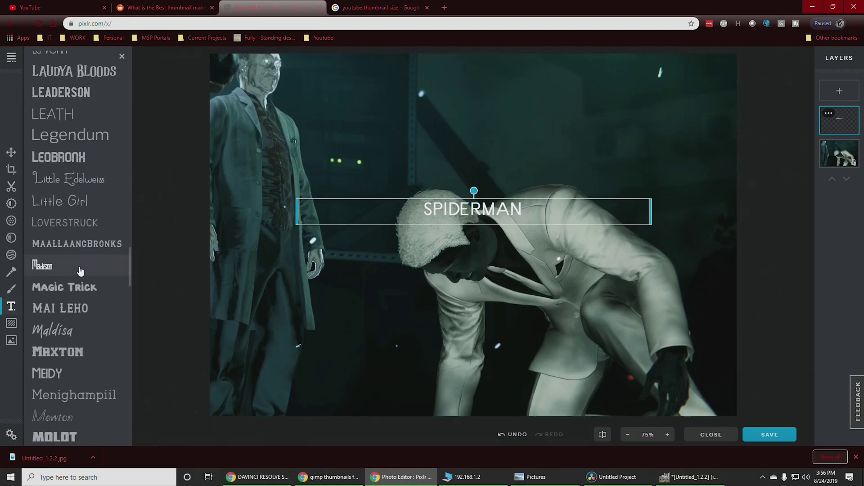
pyautogui.scroll(-7, 81, 270)
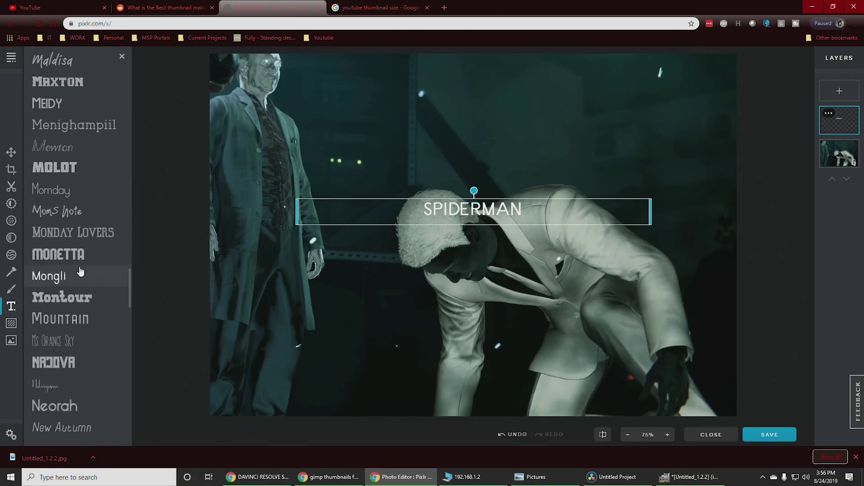
pyautogui.scroll(-10, 81, 270)
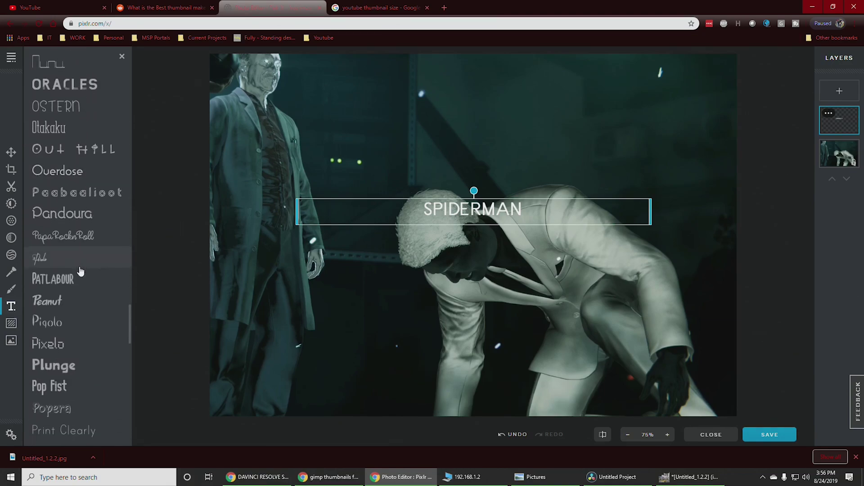
pyautogui.scroll(-10, 81, 270)
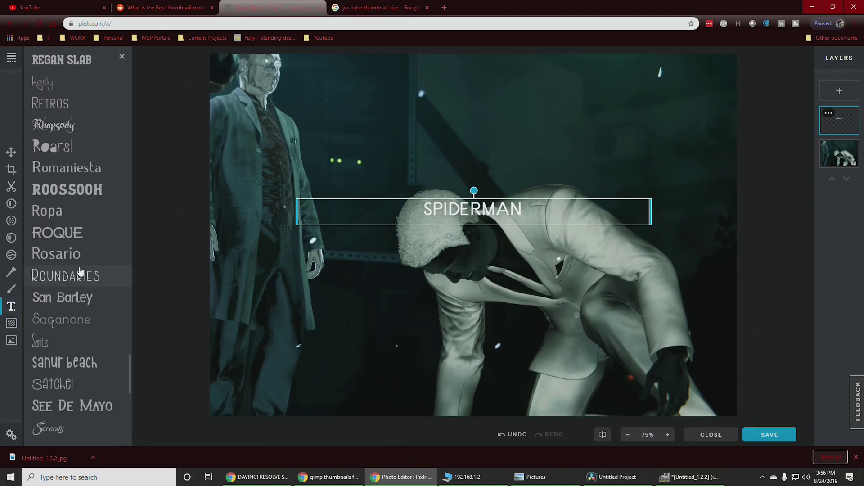
pyautogui.scroll(-5, 81, 270)
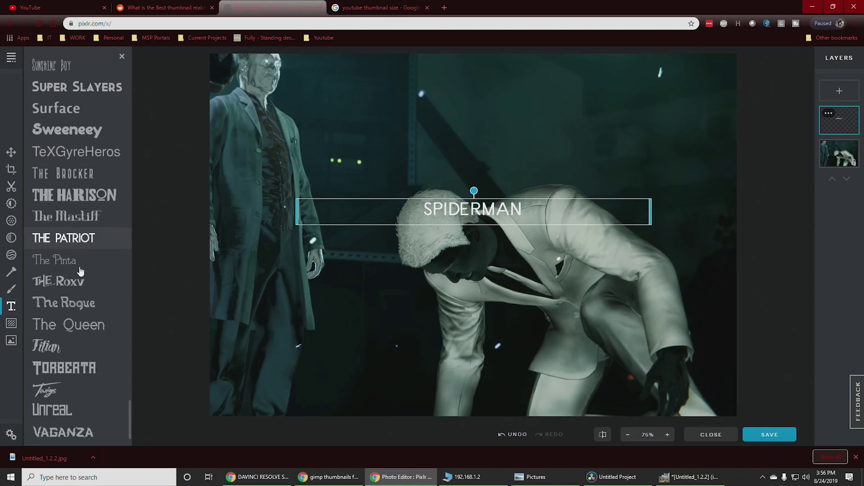
pyautogui.scroll(-4, 81, 271)
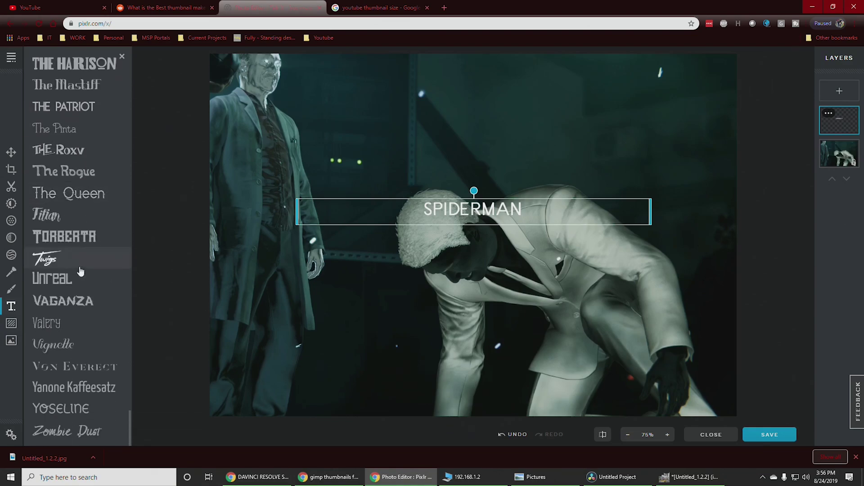
pyautogui.scroll(10, 81, 270)
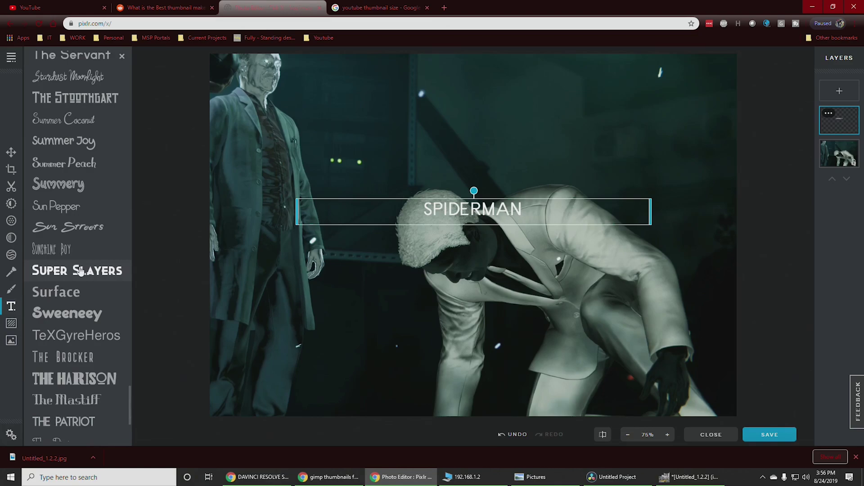
pyautogui.scroll(8, 80, 271)
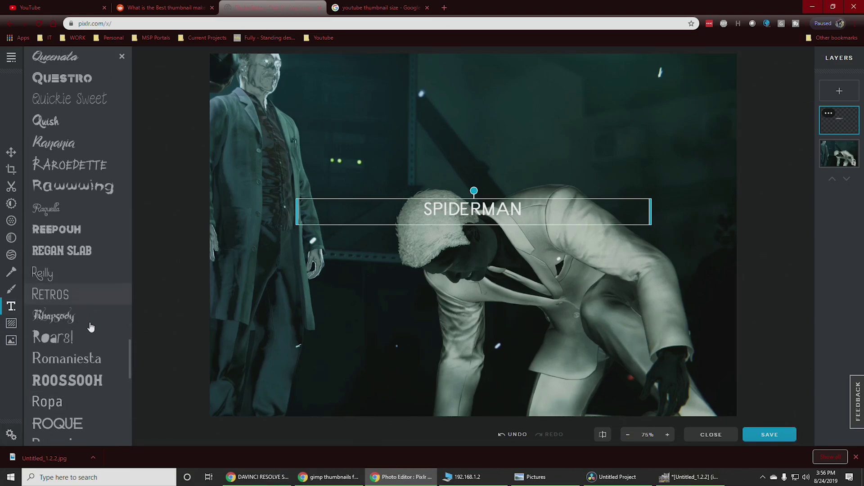
pyautogui.click(106, 387)
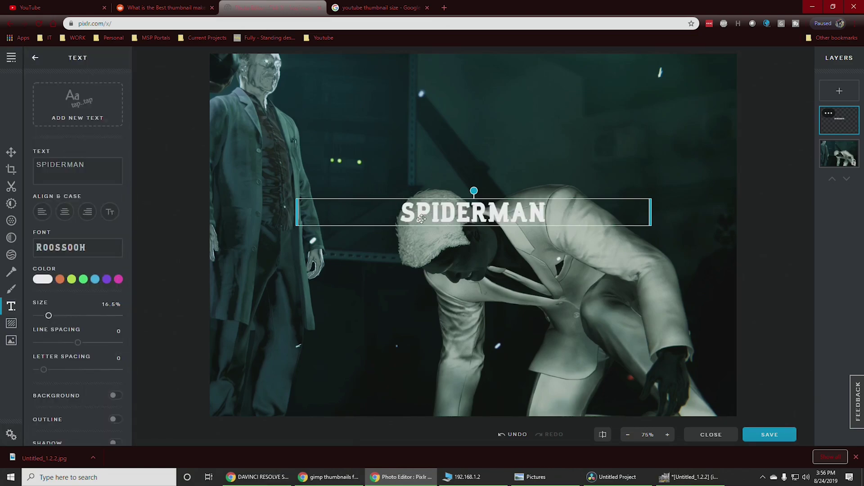
# Try several of the preset colours on the SPIDERMAN text.
pyautogui.click(362, 323)
pyautogui.click(424, 241)
pyautogui.click(119, 280)
pyautogui.click(96, 279)
pyautogui.click(84, 279)
pyautogui.click(61, 279)
pyautogui.click(49, 279)
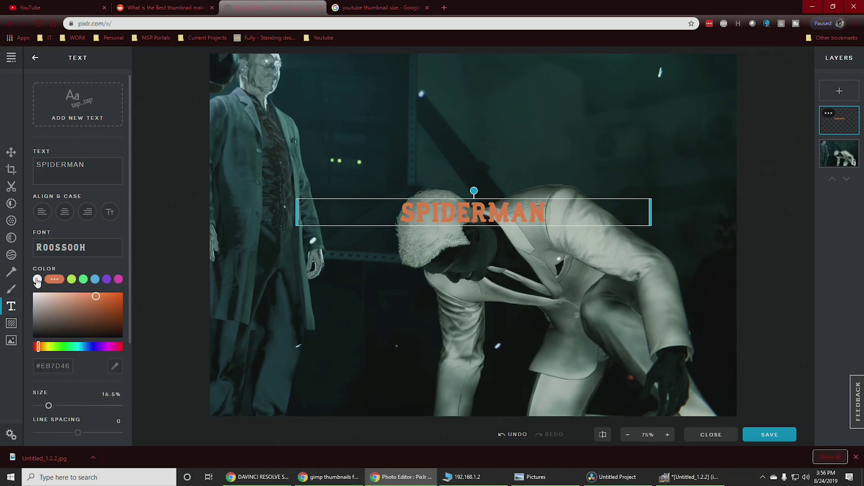
# Set the SPIDERMAN text colour to pure red, #FF0000, by customizing the lime green swatch.
pyautogui.click(72, 279)
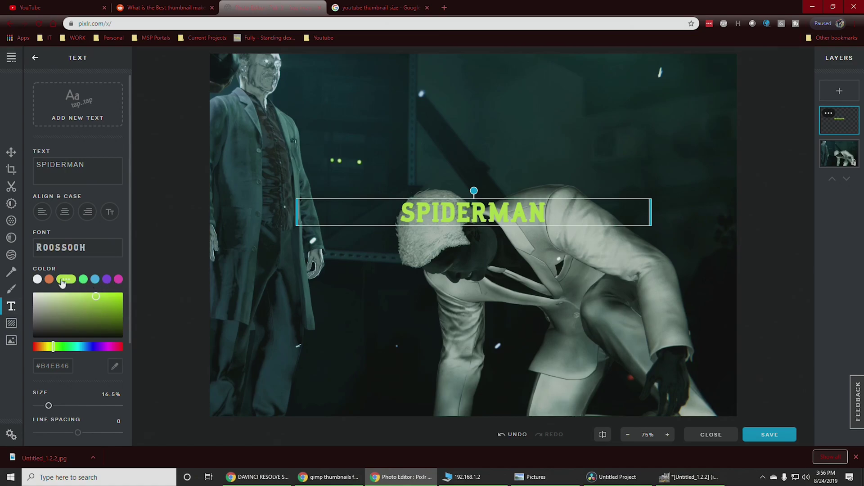
pyautogui.moveTo(55, 352); pyautogui.dragTo(33, 347)
pyautogui.moveTo(96, 296); pyautogui.dragTo(129, 292)
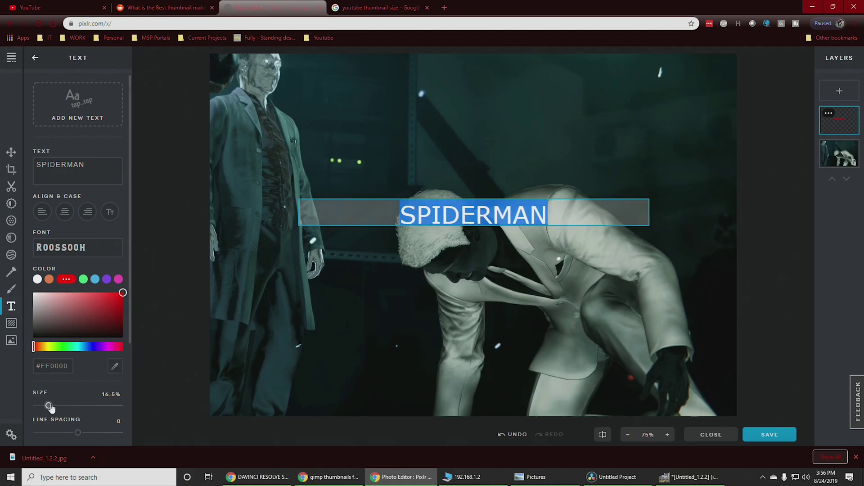
# Enlarge the SPIDERMAN text to 45.5%, widening its box to fit, and place it along the upper edge of the image.
pyautogui.moveTo(66, 405)
pyautogui.mouseDown()
pyautogui.moveTo(59, 404)
pyautogui.moveTo(74, 407)
pyautogui.mouseUp()
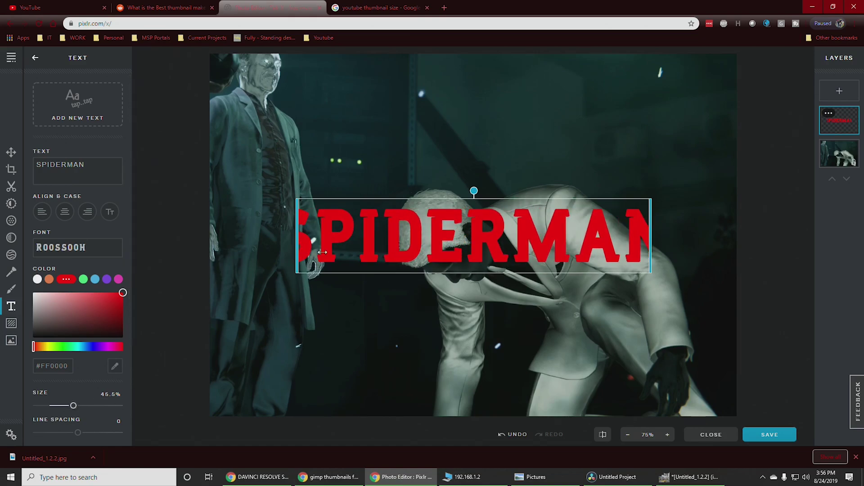
pyautogui.moveTo(651, 237); pyautogui.dragTo(708, 240)
pyautogui.moveTo(542, 232); pyautogui.dragTo(532, 88)
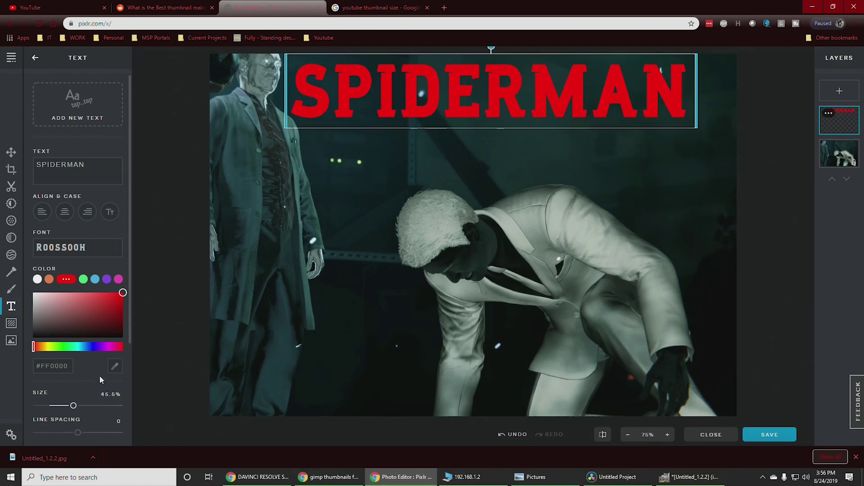
# Set the title's line spacing to -8 and its letter spacing to 1.
pyautogui.scroll(-3, 96, 374)
pyautogui.moveTo(81, 298)
pyautogui.mouseDown()
pyautogui.moveTo(91, 298)
pyautogui.moveTo(74, 296)
pyautogui.mouseUp()
pyautogui.moveTo(45, 322); pyautogui.dragTo(45, 323)
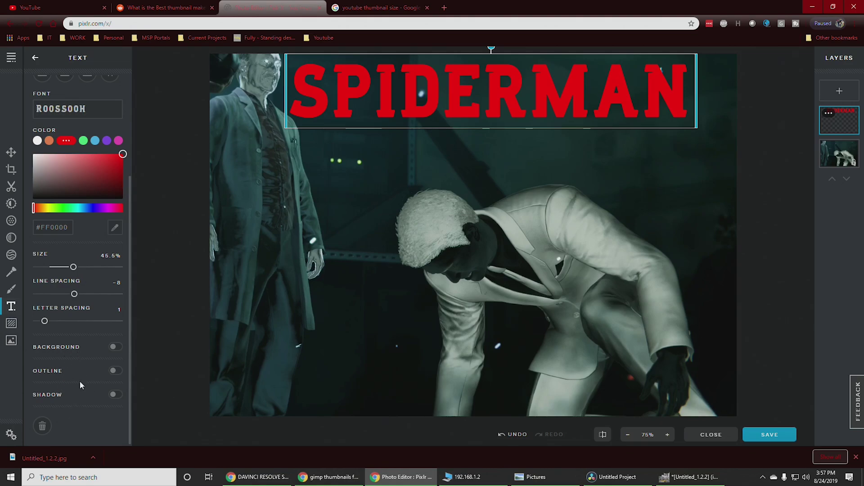
# Try a background behind the title in several preset colours with the Full, Line and Word modes, and turn it back off.
pyautogui.click(116, 347)
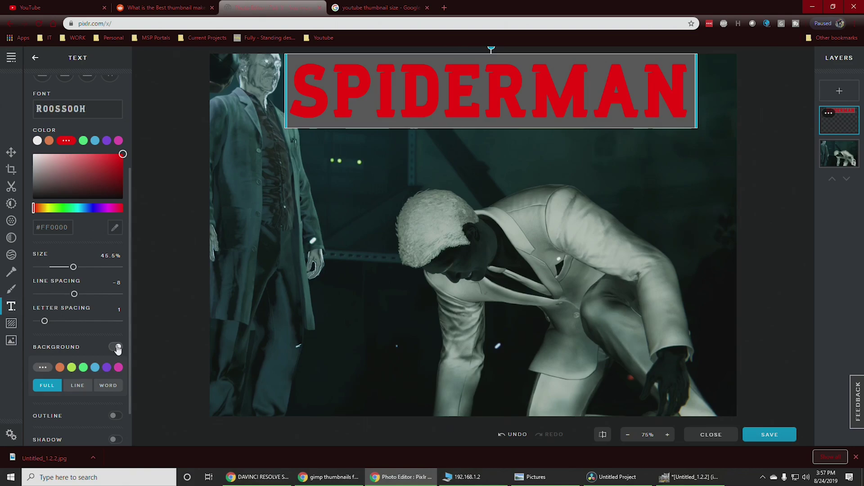
pyautogui.scroll(-2, 60, 349)
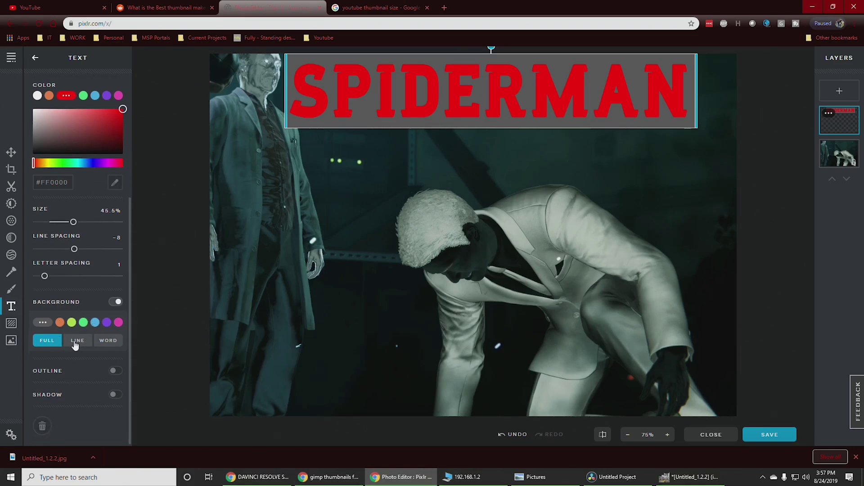
pyautogui.click(75, 345)
pyautogui.click(72, 322)
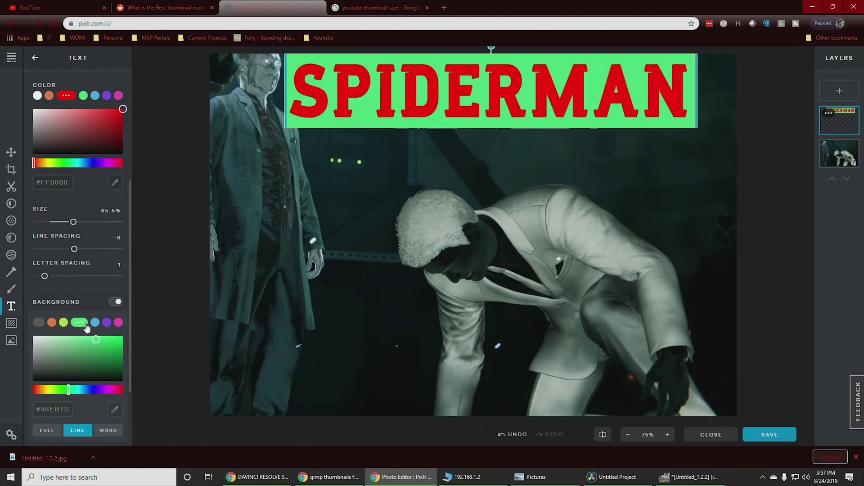
pyautogui.click(50, 322)
pyautogui.click(38, 322)
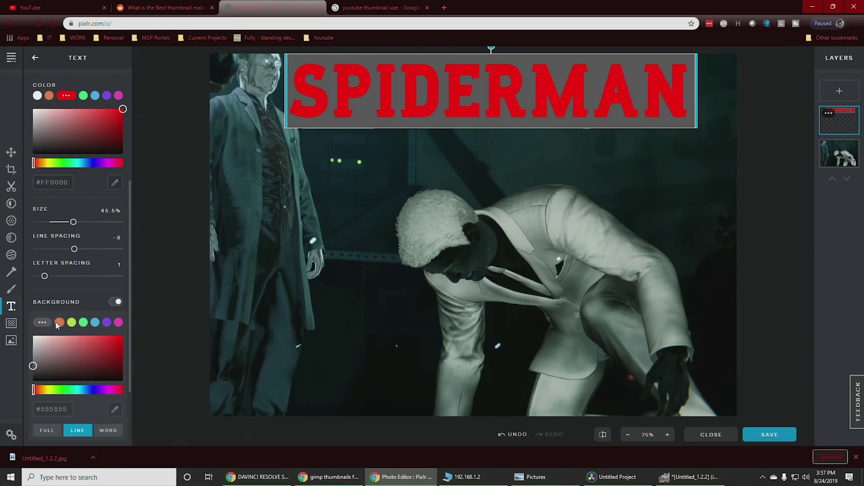
pyautogui.click(118, 322)
pyautogui.click(46, 431)
pyautogui.click(106, 431)
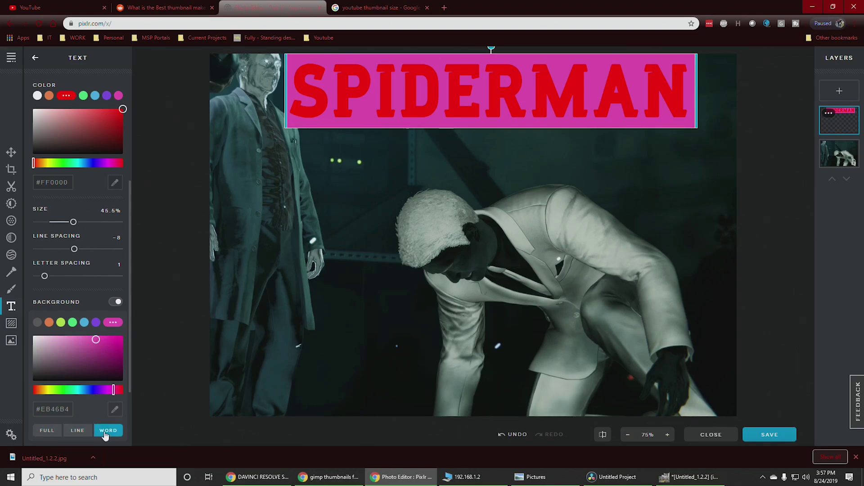
pyautogui.click(78, 431)
pyautogui.click(47, 430)
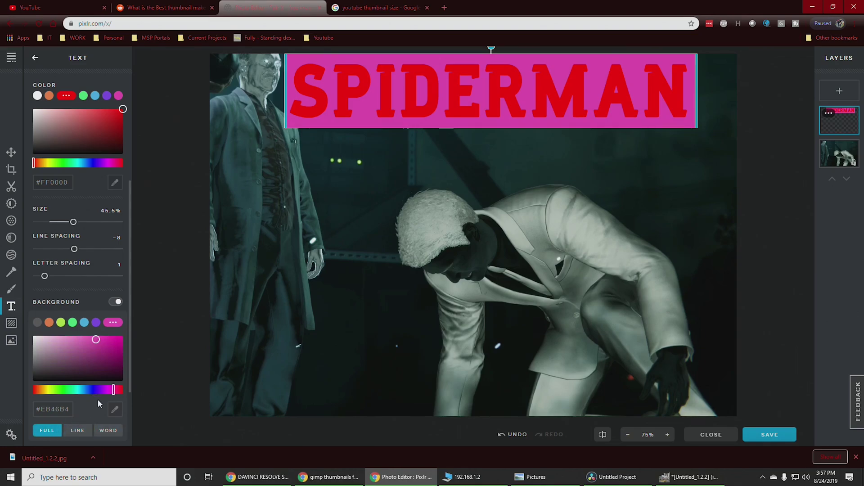
pyautogui.click(117, 302)
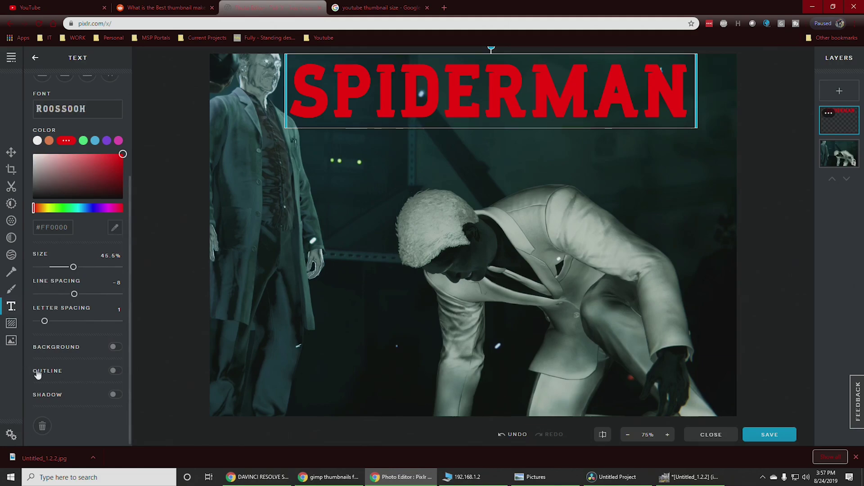
# Add an outline of size 3 to the SPIDERMAN text and make it black after trying green, blue and white.
pyautogui.click(114, 371)
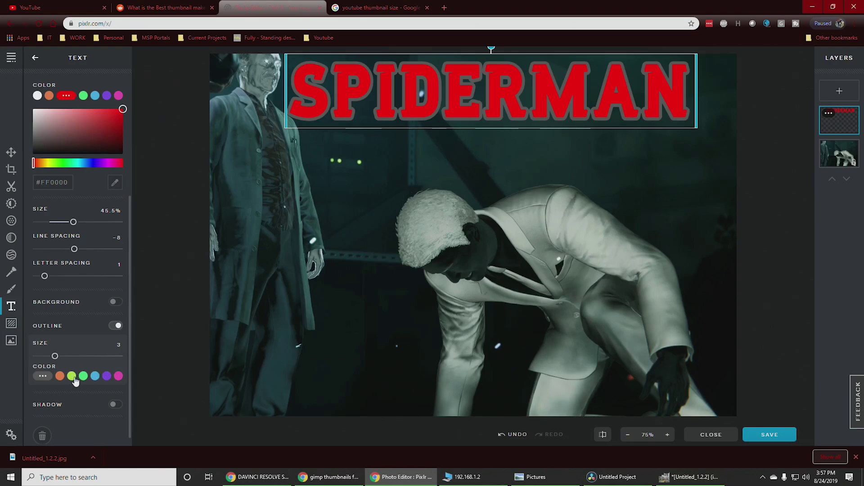
pyautogui.click(75, 379)
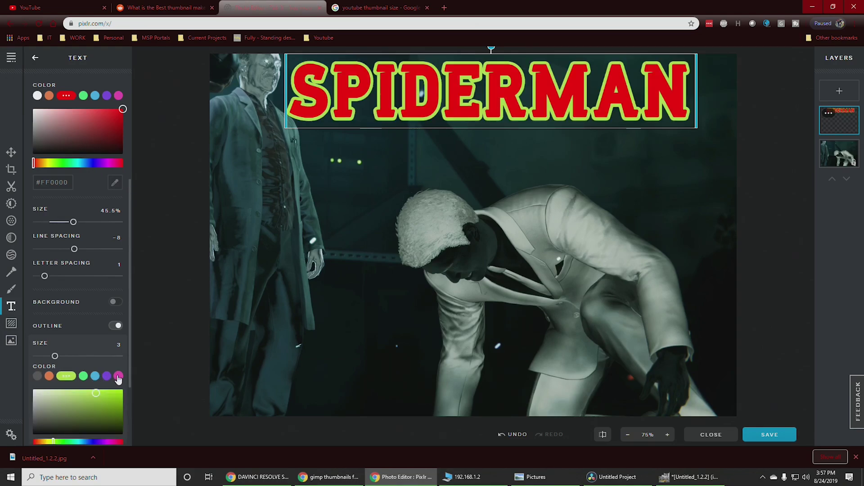
pyautogui.click(107, 380)
pyautogui.click(85, 376)
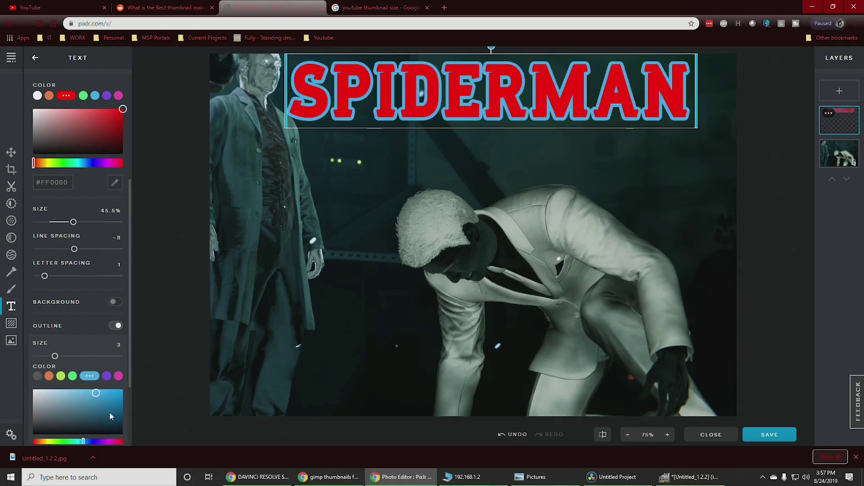
pyautogui.moveTo(111, 416); pyautogui.dragTo(7, 387)
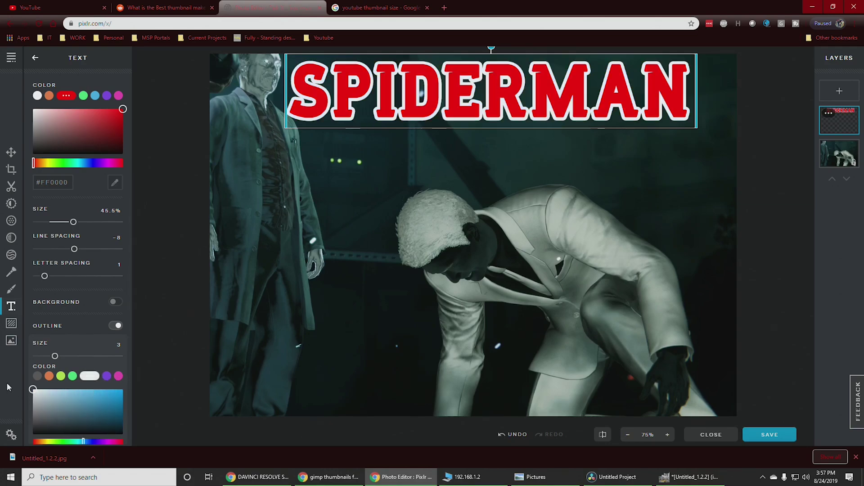
pyautogui.moveTo(56, 401); pyautogui.dragTo(32, 389)
pyautogui.moveTo(109, 423); pyautogui.dragTo(83, 435)
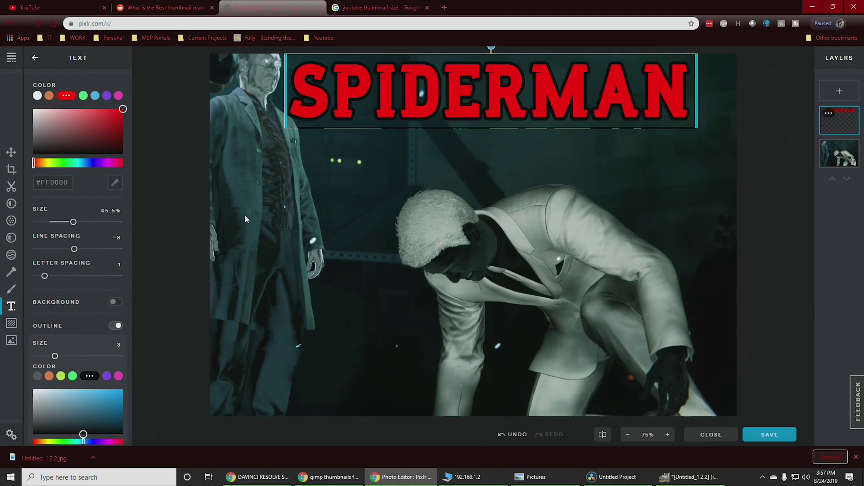
pyautogui.scroll(-2, 91, 390)
pyautogui.scroll(3, 133, 355)
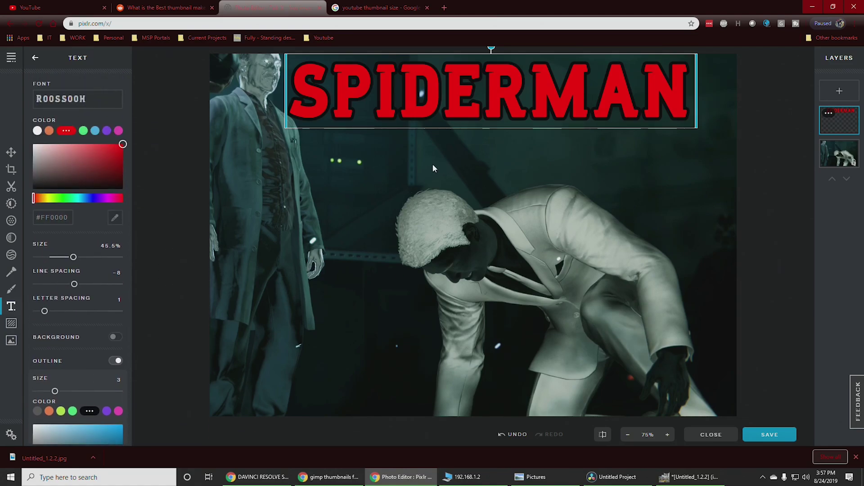
# Move the image layer above the SPIDERMAN text layer and return it to its place below the text.
pyautogui.click(841, 156)
pyautogui.moveTo(841, 121)
pyautogui.mouseDown()
pyautogui.moveTo(848, 184)
pyautogui.moveTo(856, 165)
pyautogui.moveTo(841, 120)
pyautogui.mouseUp()
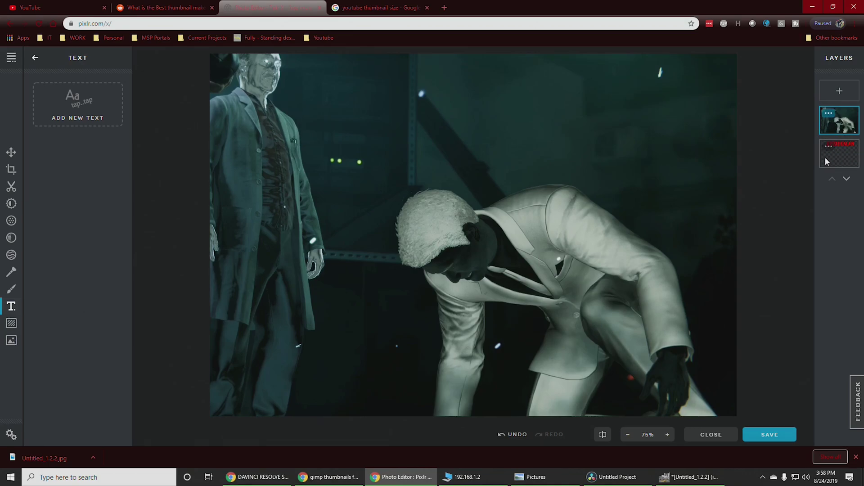
pyautogui.moveTo(845, 120); pyautogui.dragTo(842, 162)
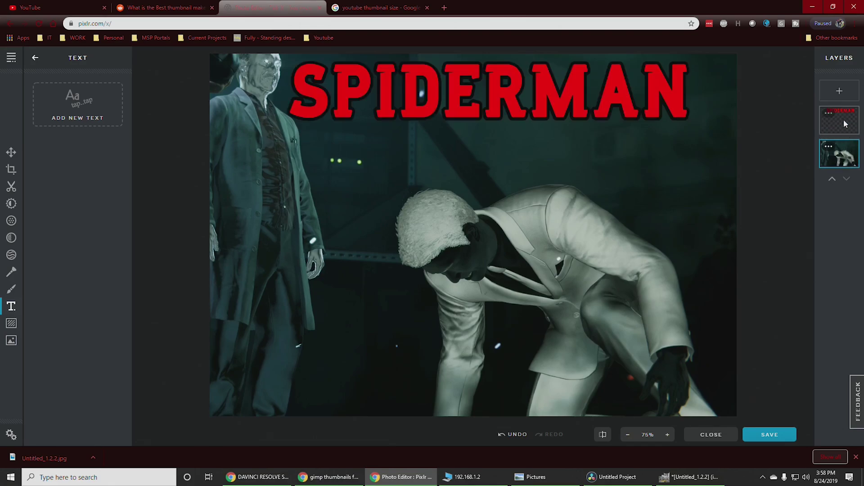
# Add a new text layer reading "Mr.Negative Falls" in place of its sample text.
pyautogui.click(839, 91)
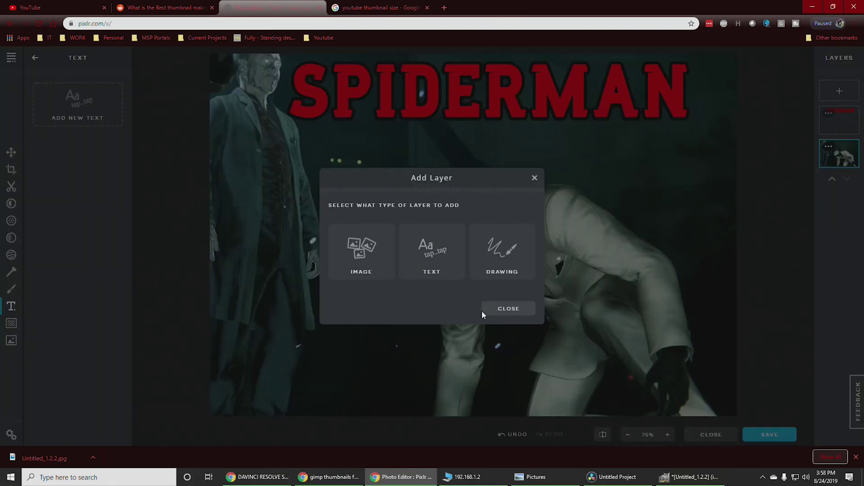
pyautogui.click(444, 258)
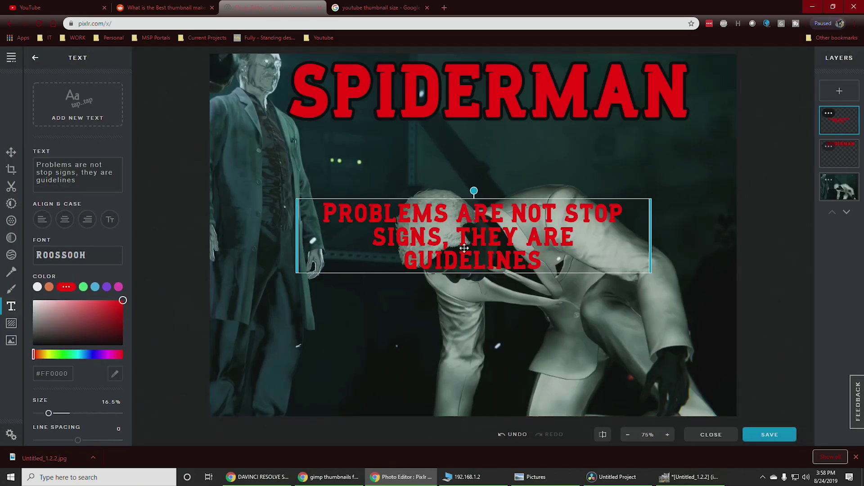
pyautogui.doubleClick(517, 254)
pyautogui.write('Mr.S')
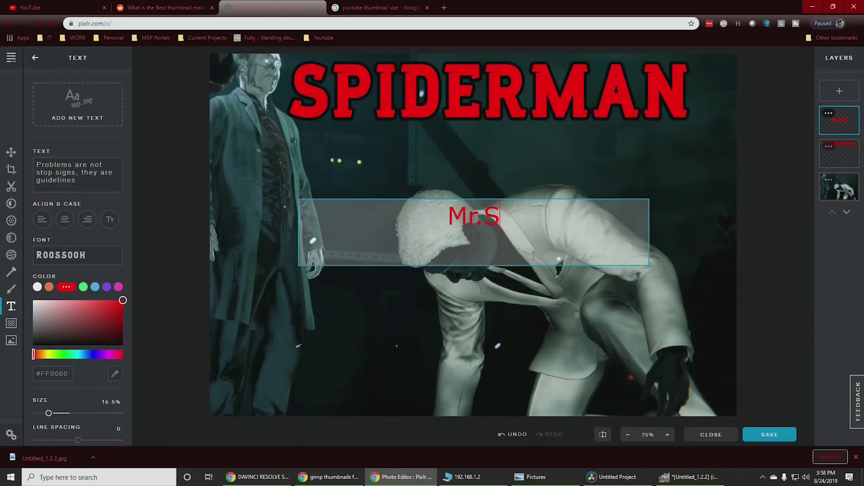
pyautogui.press('BackSpace')
pyautogui.write('Negative ')
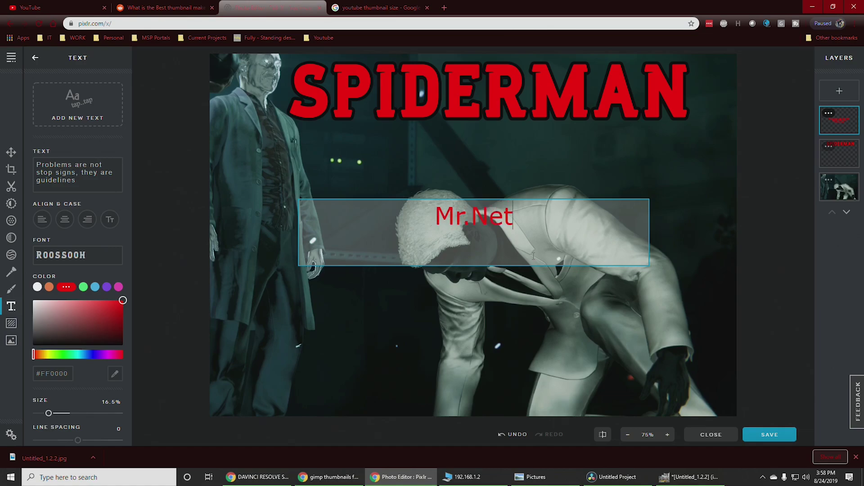
pyautogui.write('Falls')
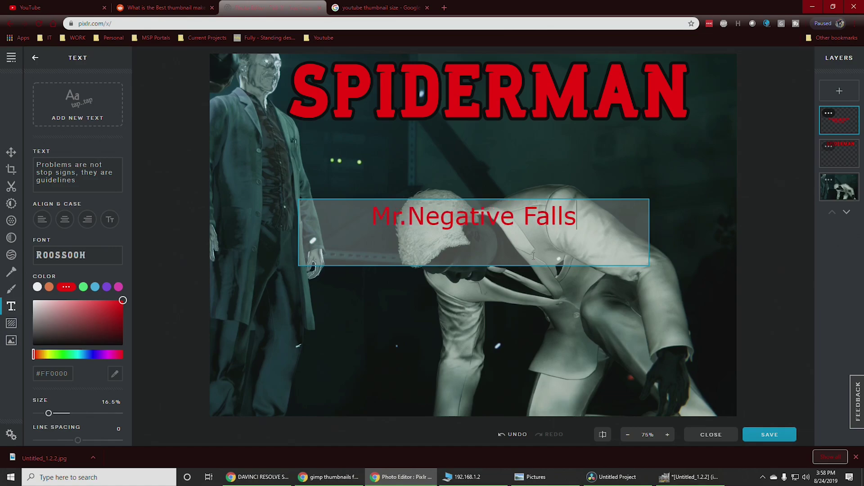
pyautogui.hotkey('ctrl', 'a')
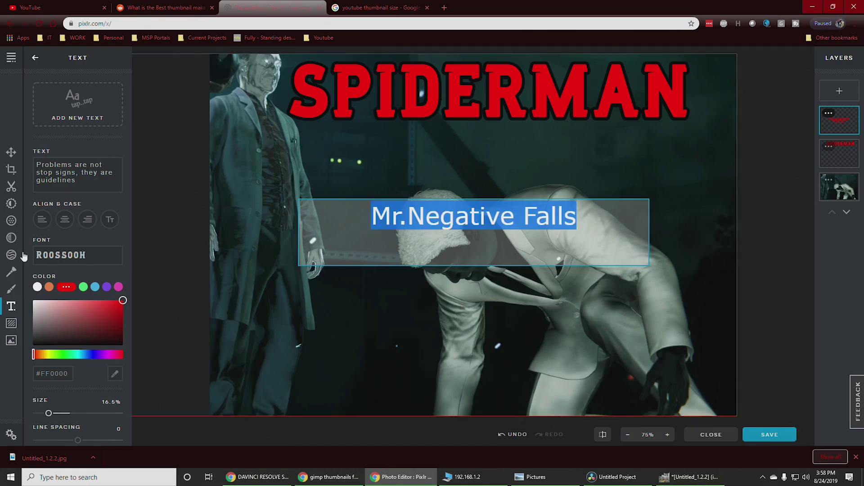
pyautogui.press('Escape')
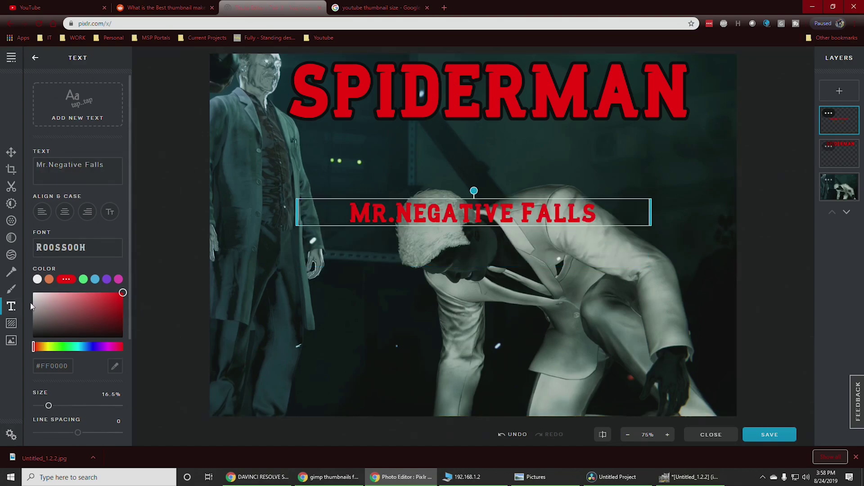
# Make the "Mr.Negative Falls" text white (#FFFFFF) and set its size to 10.5%.
pyautogui.moveTo(85, 305); pyautogui.dragTo(32, 291)
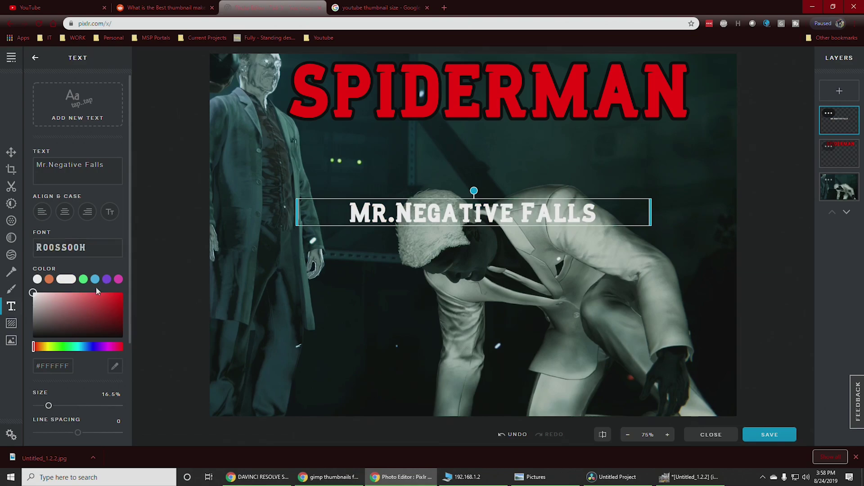
pyautogui.scroll(-3, 88, 297)
pyautogui.scroll(-1, 85, 299)
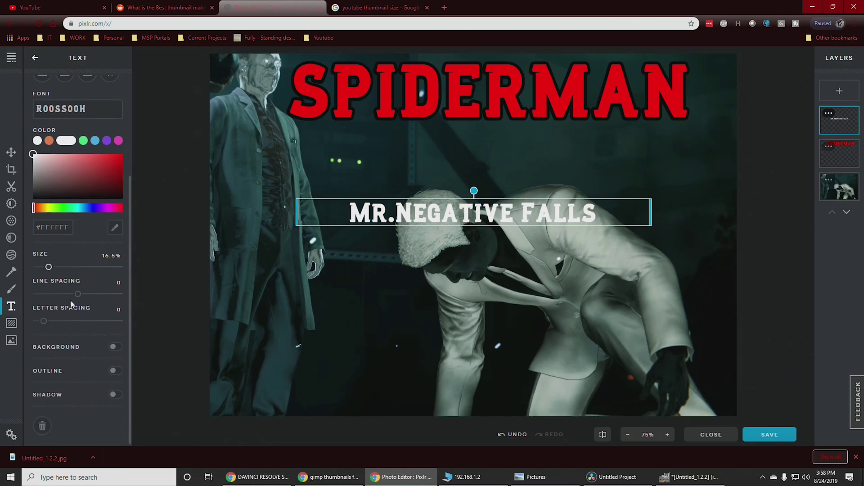
pyautogui.scroll(1, 72, 306)
pyautogui.moveTo(49, 312); pyautogui.dragTo(44, 312)
# Add a black outline of size 5 to the "Mr.Negative Falls" text.
pyautogui.click(117, 416)
pyautogui.moveTo(39, 375); pyautogui.dragTo(33, 392)
pyautogui.scroll(-1, 112, 387)
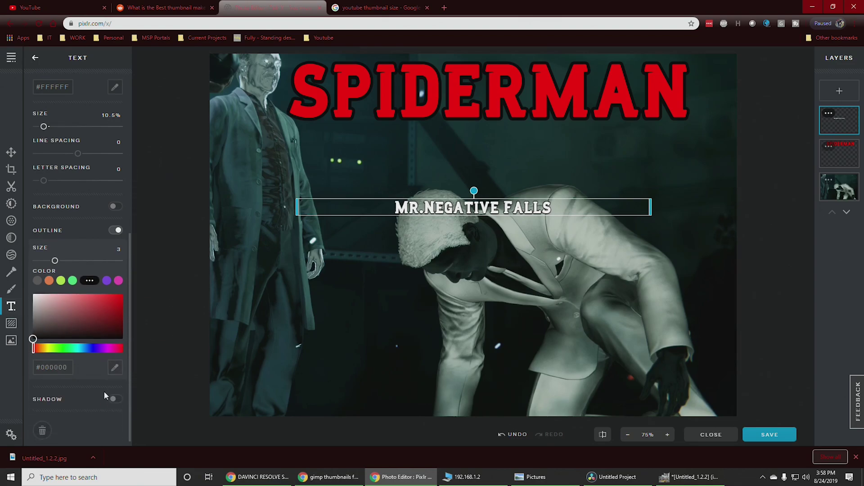
pyautogui.scroll(-1, 105, 393)
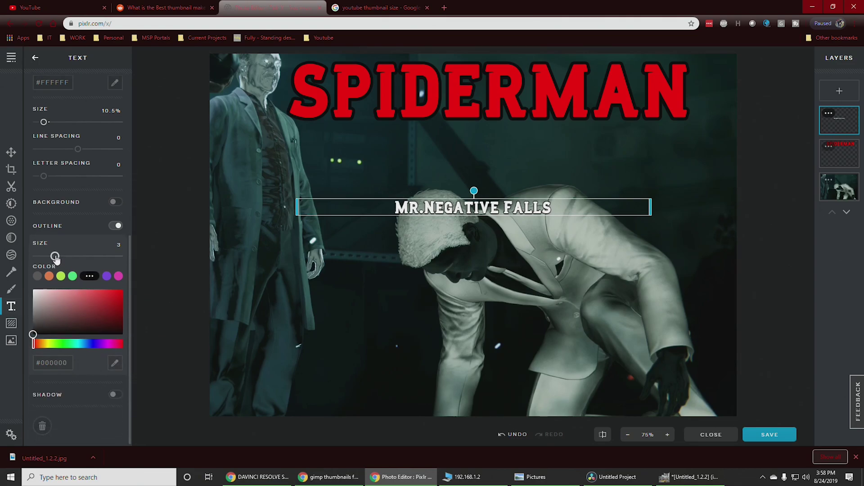
pyautogui.moveTo(55, 257); pyautogui.dragTo(80, 258)
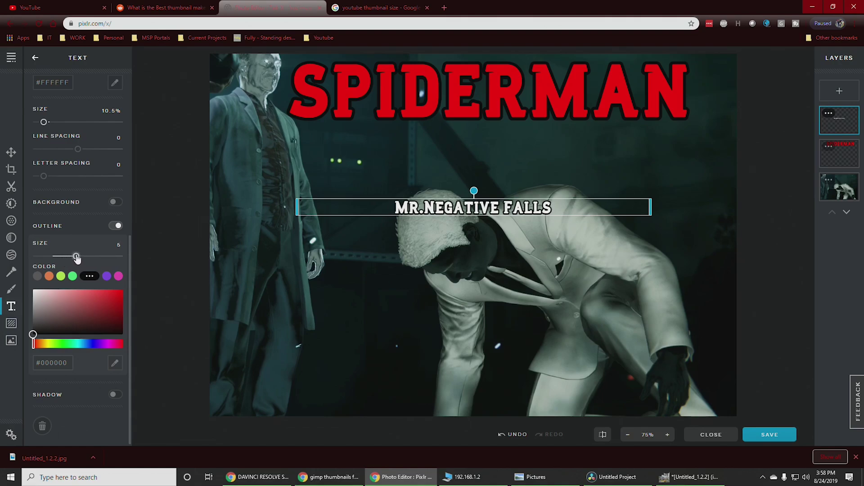
# Move the "Mr.Negative Falls" text directly beneath the right end of the SPIDERMAN title.
pyautogui.moveTo(495, 198); pyautogui.dragTo(624, 135)
pyautogui.click(621, 211)
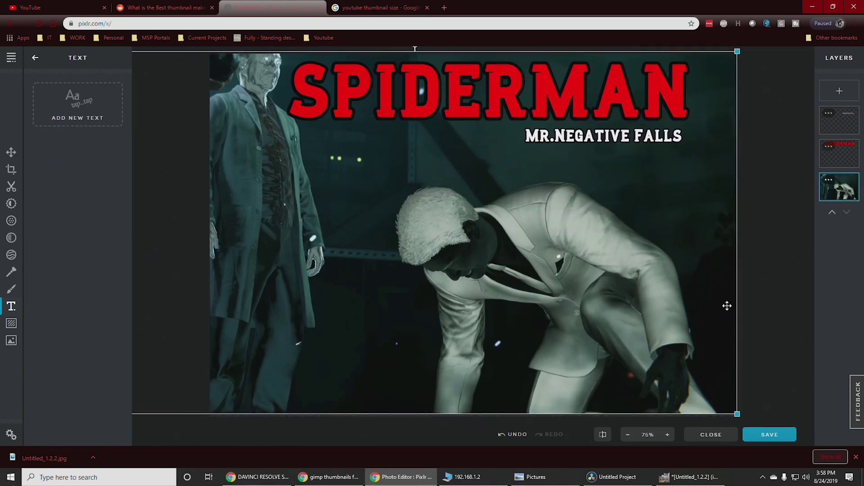
pyautogui.scroll(2, 656, 351)
pyautogui.scroll(-5, 656, 345)
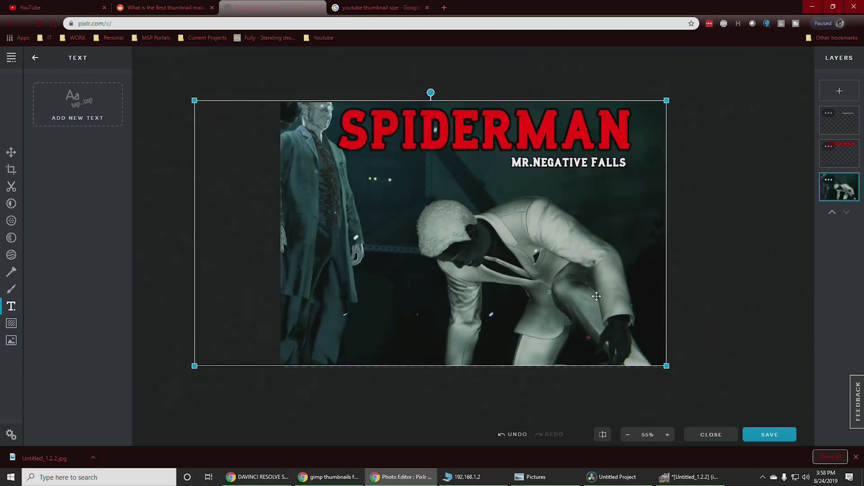
pyautogui.click(573, 286)
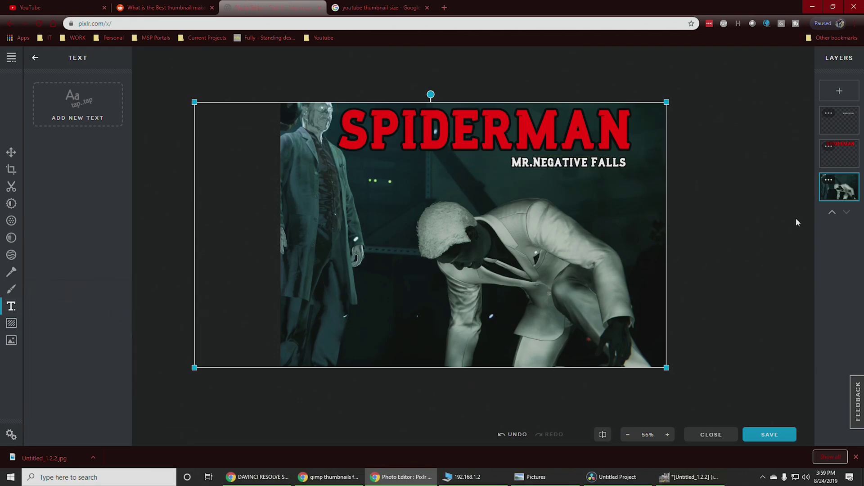
# Try a Liquify swirl at size 38% on the standing man's face in the image layer.
pyautogui.click(838, 155)
pyautogui.click(840, 190)
pyautogui.click(12, 255)
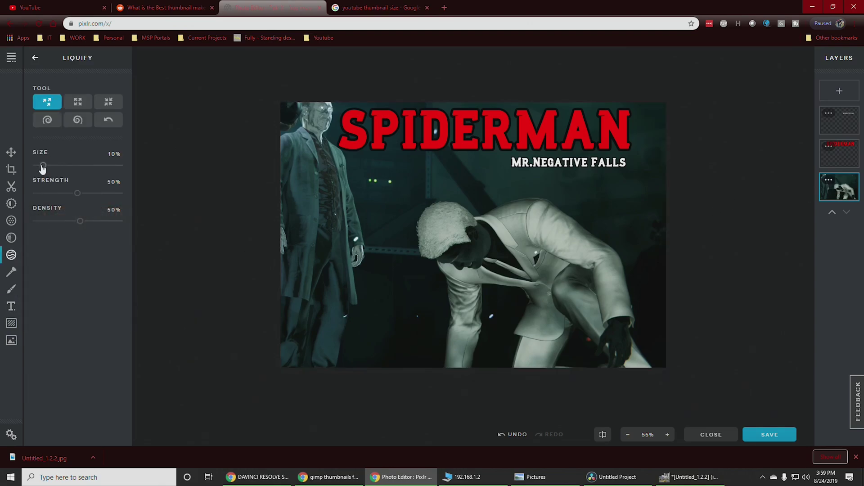
pyautogui.moveTo(43, 167); pyautogui.dragTo(83, 165)
pyautogui.click(78, 121)
pyautogui.click(67, 165)
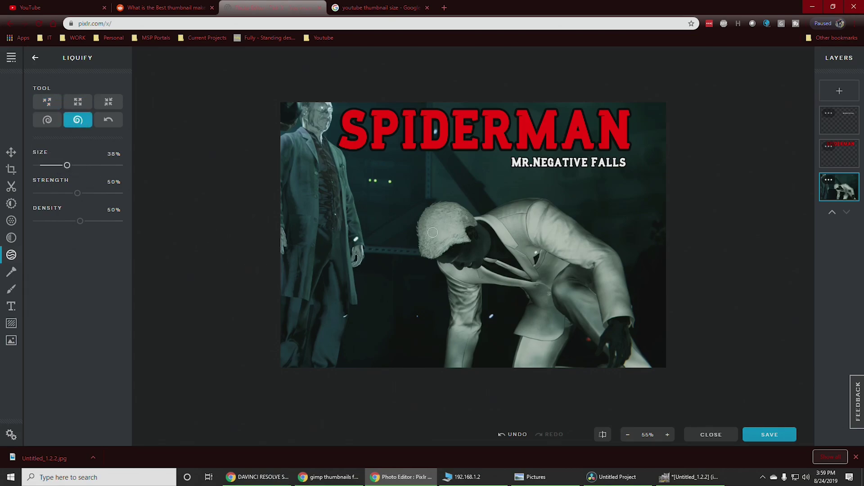
pyautogui.moveTo(323, 116)
pyautogui.mouseDown()
pyautogui.moveTo(302, 117)
pyautogui.moveTo(315, 139)
pyautogui.mouseUp()
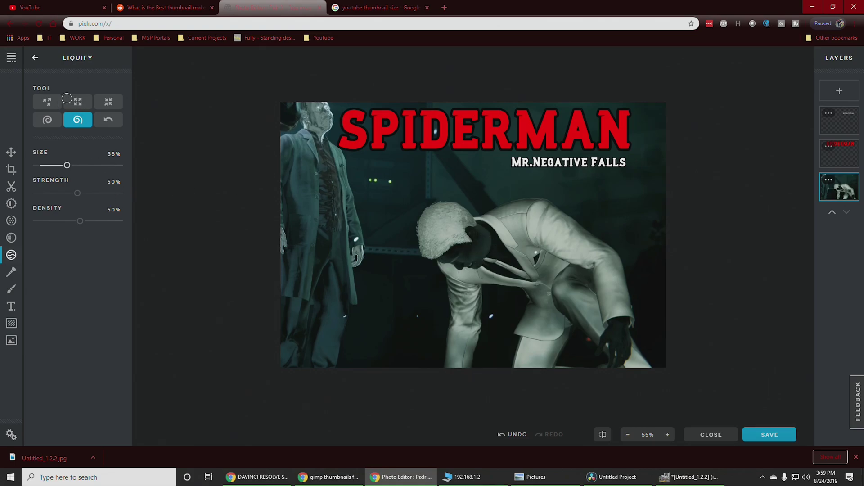
pyautogui.click(35, 59)
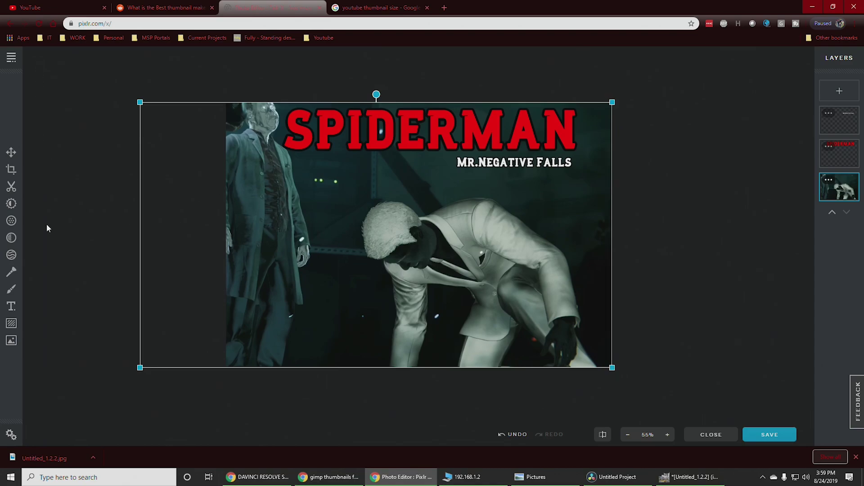
# Browse the Retro effect presets for the image layer.
pyautogui.click(11, 236)
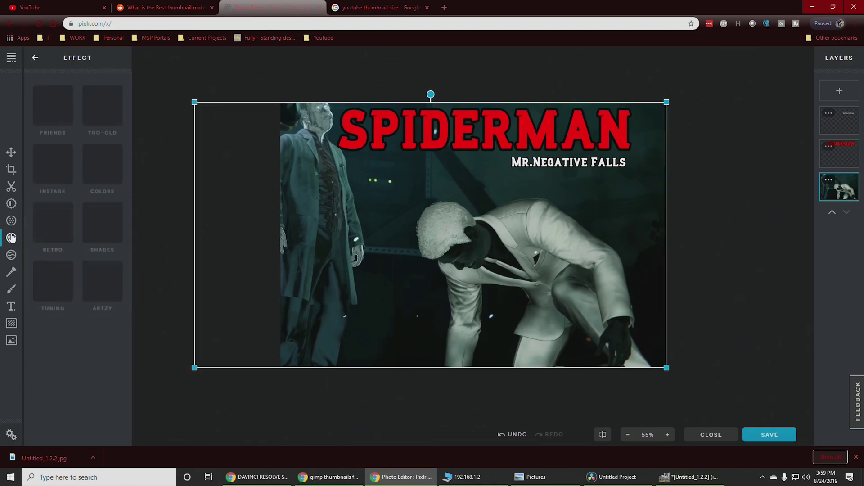
pyautogui.click(64, 220)
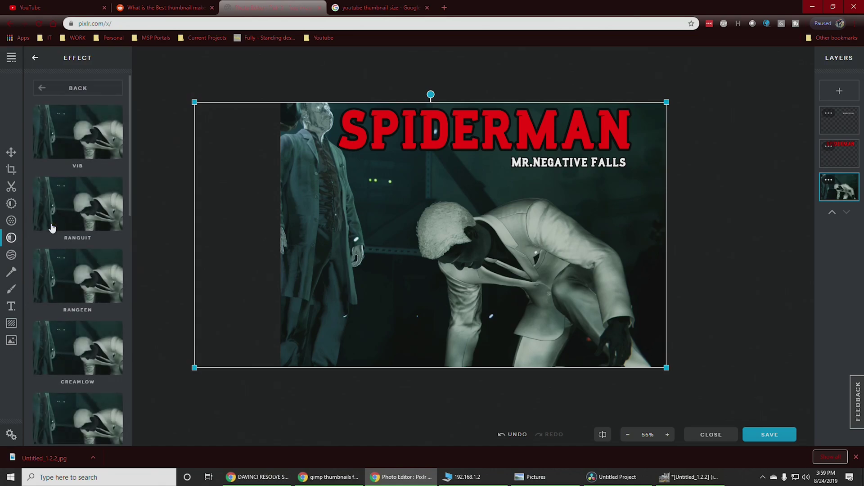
pyautogui.scroll(-10, 97, 301)
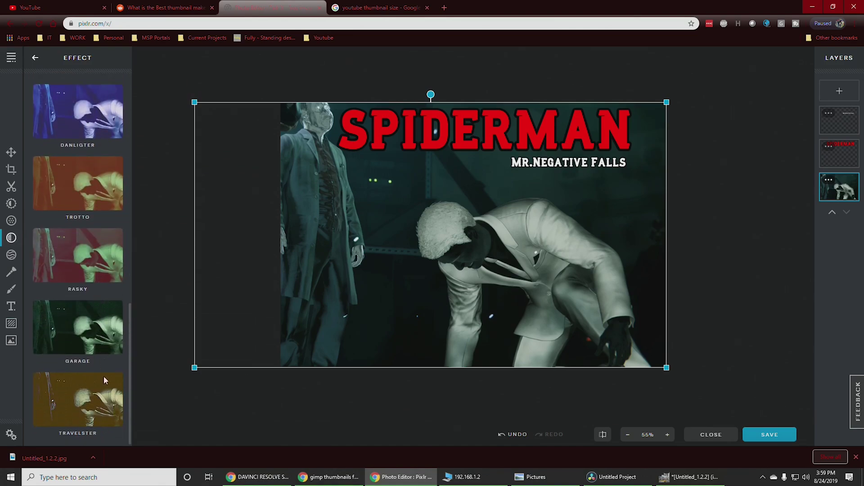
pyautogui.scroll(10, 90, 329)
pyautogui.scroll(2, 83, 356)
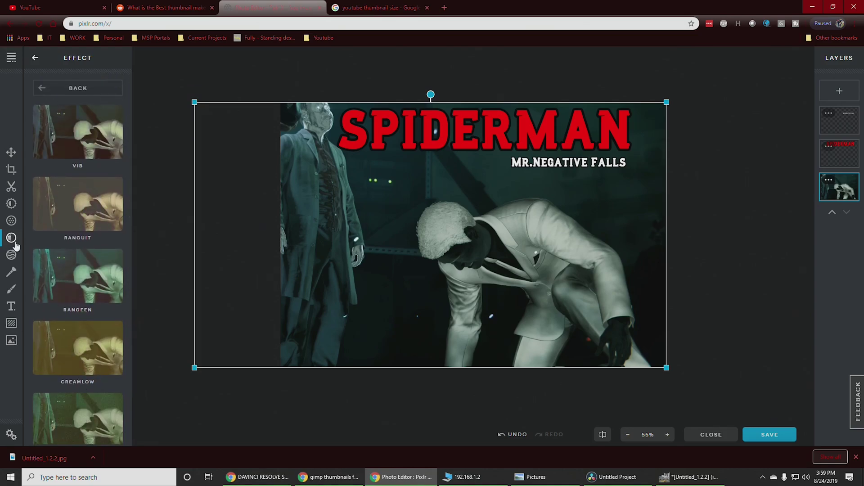
# Sharpen the image layer and set its Dehaze to 34, leaving Pixelate at 0.
pyautogui.click(12, 222)
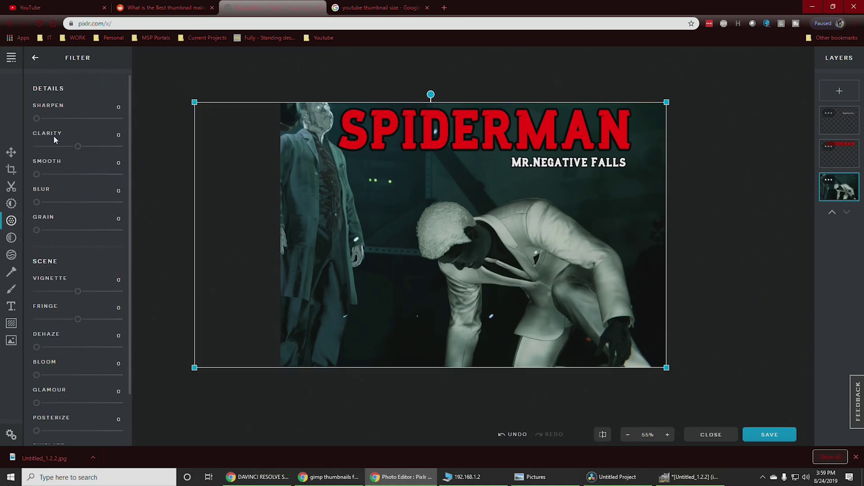
pyautogui.moveTo(36, 119); pyautogui.dragTo(74, 119)
pyautogui.moveTo(43, 347); pyautogui.dragTo(68, 350)
pyautogui.scroll(-2, 75, 344)
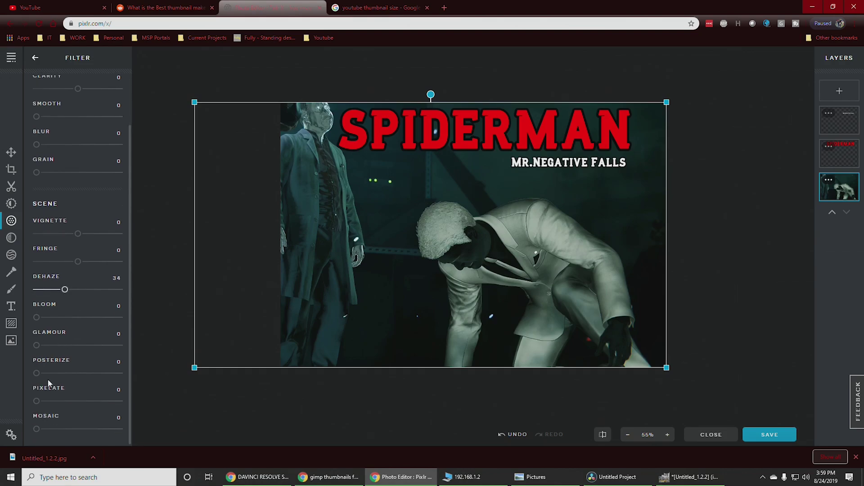
pyautogui.moveTo(37, 401)
pyautogui.mouseDown()
pyautogui.moveTo(118, 402)
pyautogui.moveTo(36, 401)
pyautogui.mouseUp()
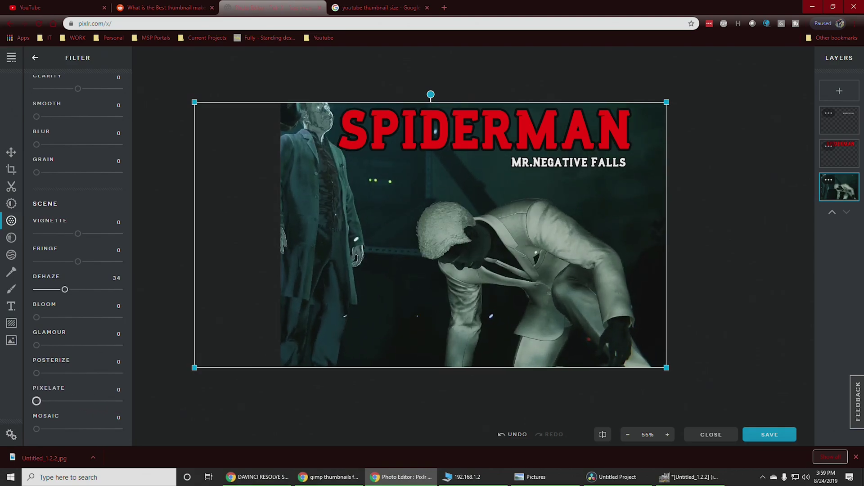
# Adjust the image layer's colors to saturation -50, vibrance 36 and tint -4.
pyautogui.click(12, 203)
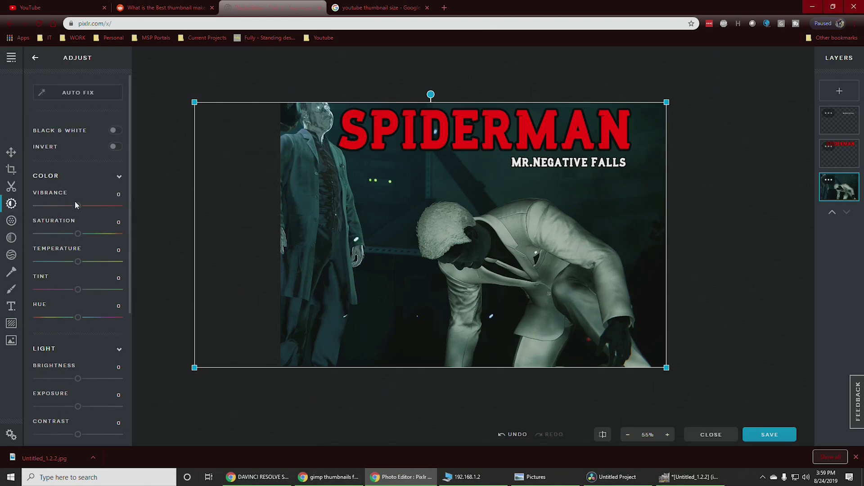
pyautogui.moveTo(77, 234); pyautogui.dragTo(56, 234)
pyautogui.moveTo(78, 205); pyautogui.dragTo(93, 206)
pyautogui.moveTo(77, 289)
pyautogui.mouseDown()
pyautogui.moveTo(91, 289)
pyautogui.moveTo(65, 290)
pyautogui.moveTo(90, 291)
pyautogui.moveTo(76, 291)
pyautogui.mouseUp()
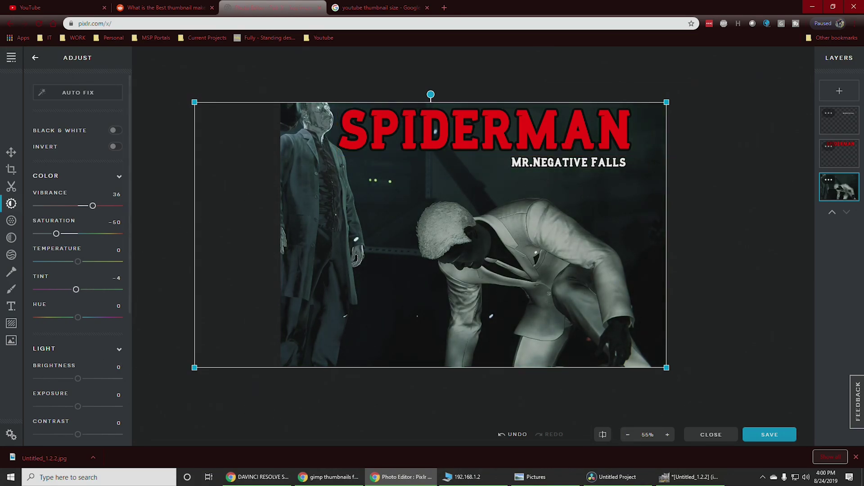
# Add the fourth Rose Petal overlay, with blurred falling petals, after trying others, and set its transparency to 21.
pyautogui.click(12, 324)
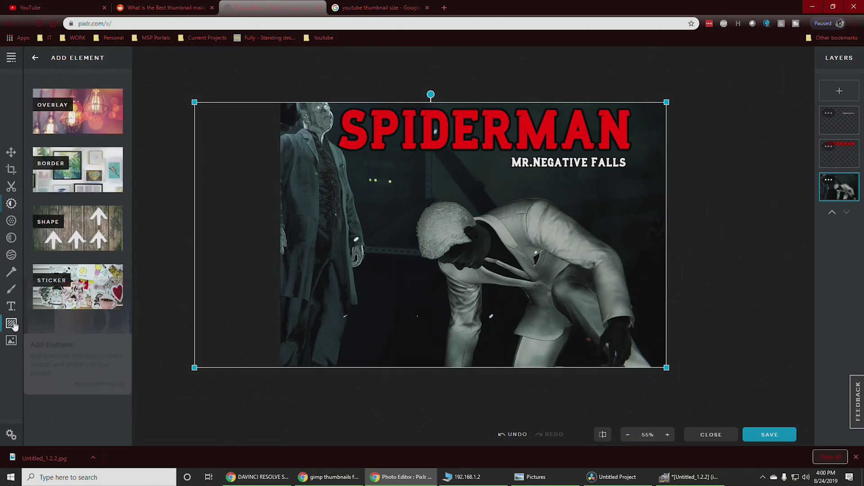
pyautogui.click(87, 122)
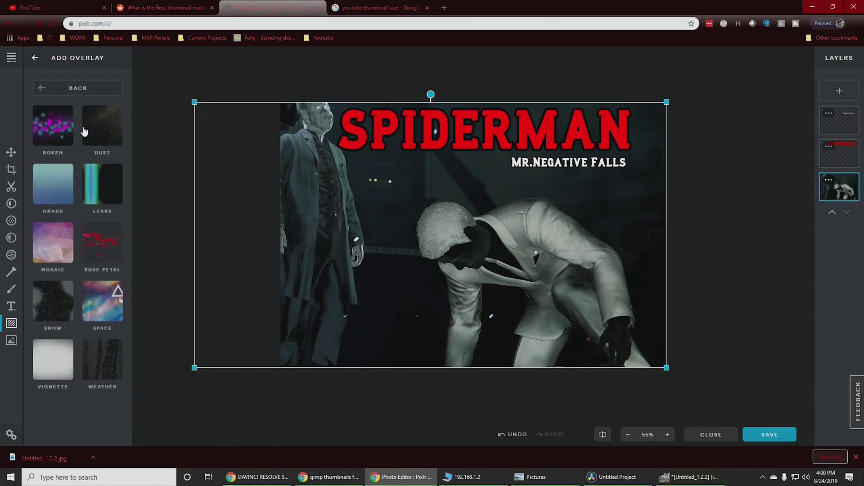
pyautogui.click(87, 245)
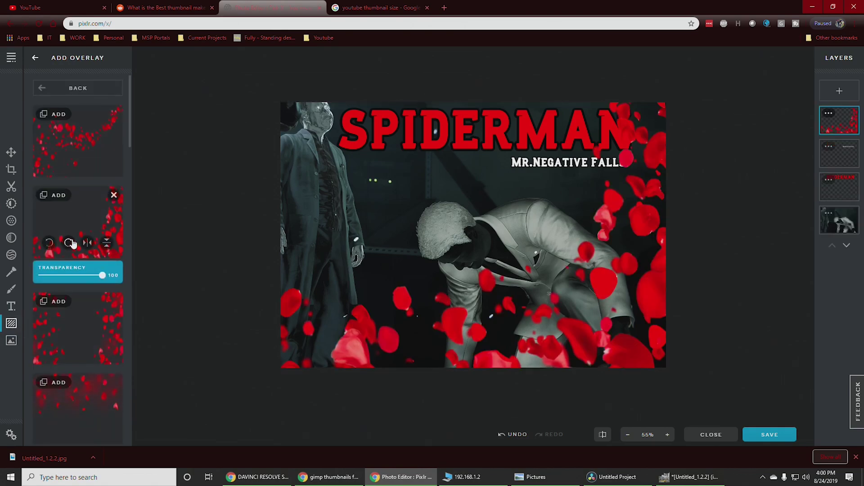
pyautogui.click(78, 337)
pyautogui.click(81, 375)
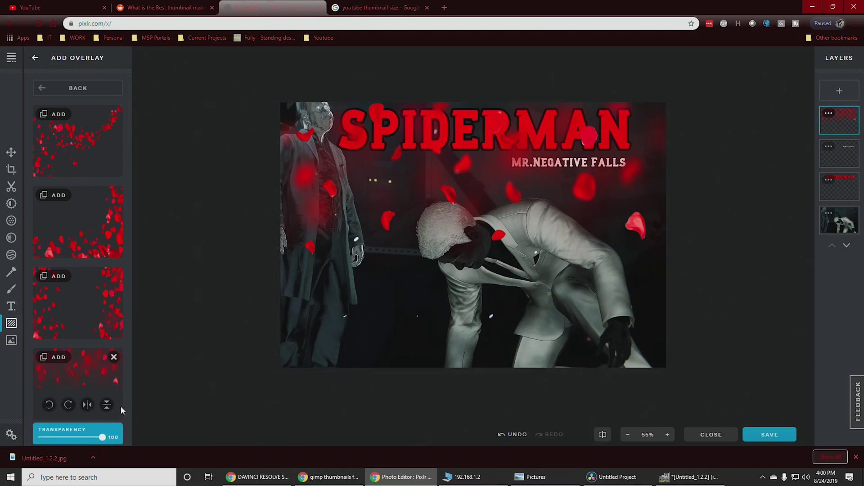
pyautogui.scroll(-2, 104, 426)
pyautogui.moveTo(101, 353); pyautogui.dragTo(54, 351)
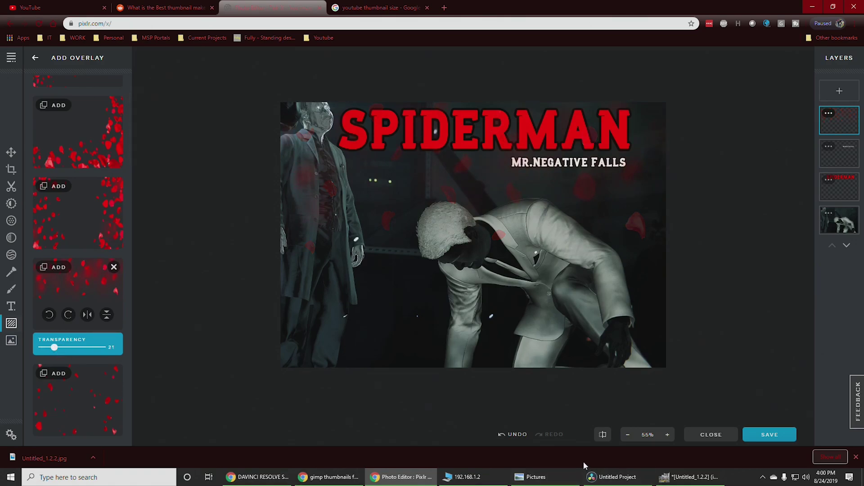
# Open the image export settings, name the JPG file Spiderman-thumbnail_1.4.2 and set the quality to 100%.
pyautogui.click(768, 438)
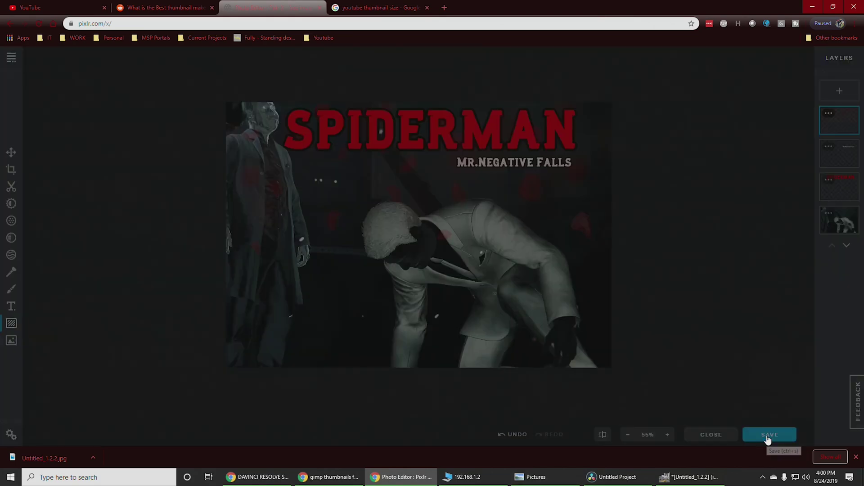
pyautogui.click(535, 172)
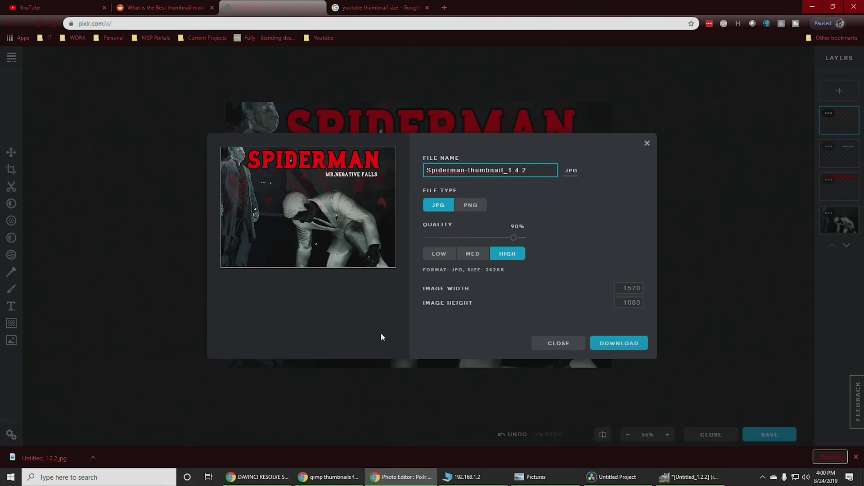
pyautogui.moveTo(515, 237); pyautogui.dragTo(542, 243)
# Switch to YouTube, open the test channel's video list in YouTube Studio and edit the Blackout montage draft.
pyautogui.click(27, 8)
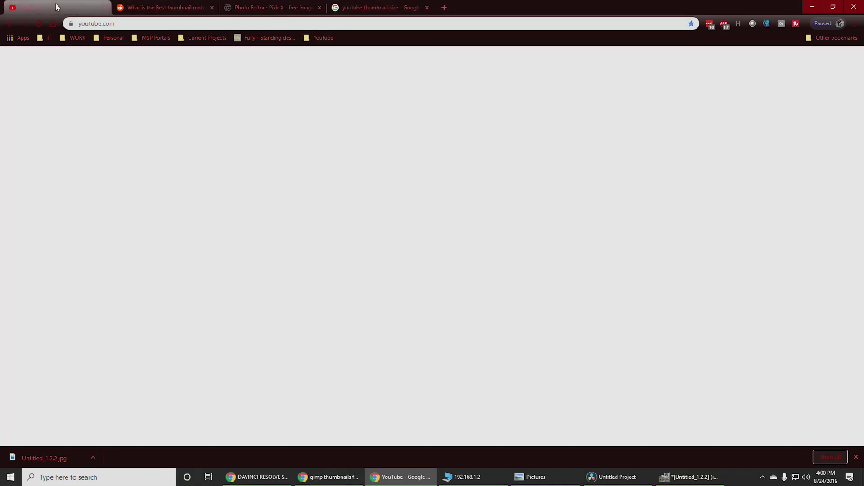
pyautogui.click(839, 63)
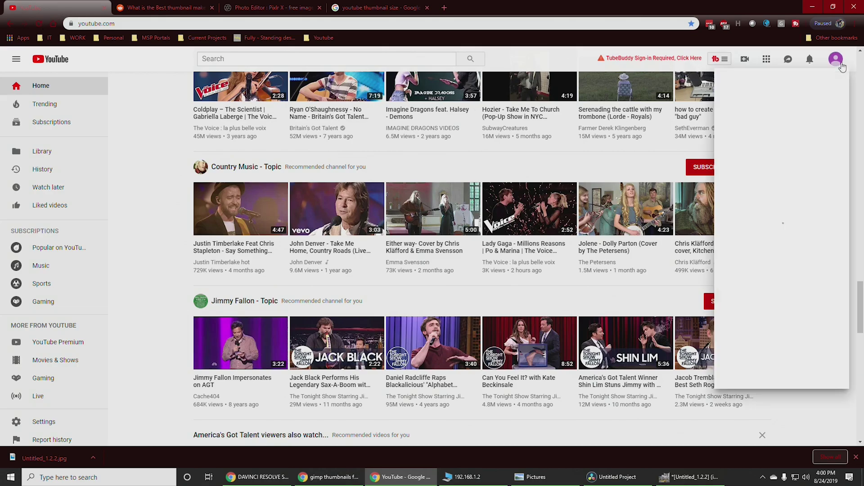
pyautogui.click(750, 127)
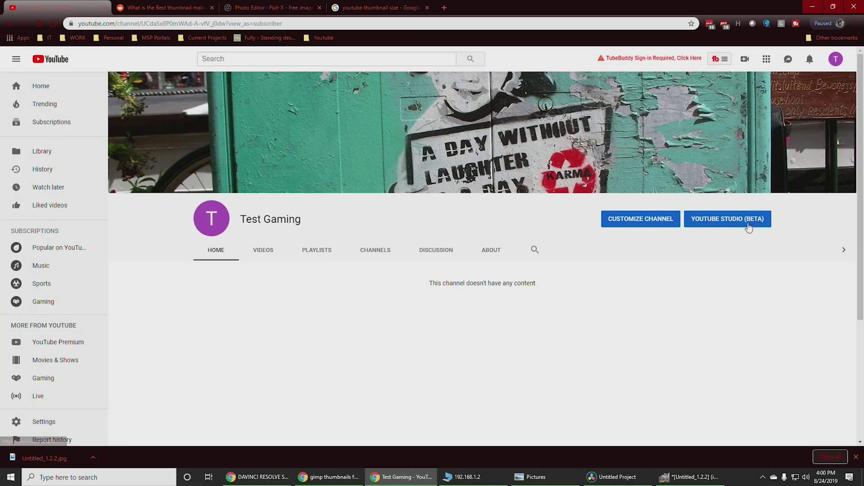
pyautogui.click(726, 221)
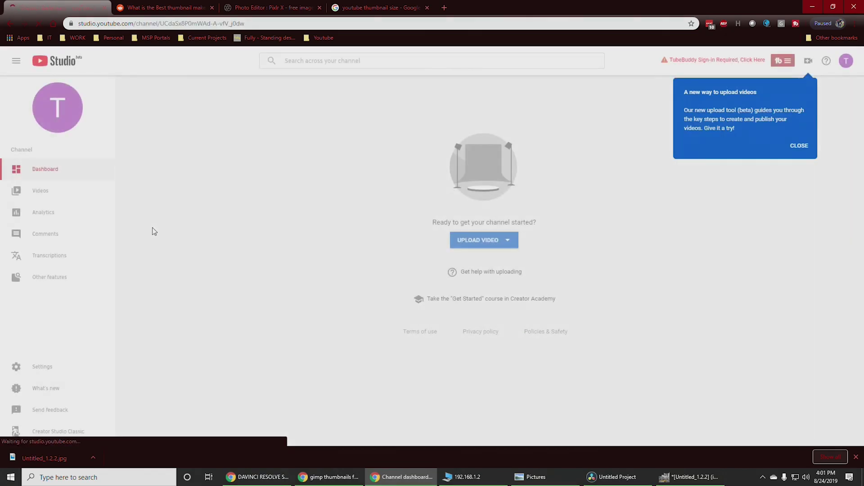
pyautogui.click(36, 191)
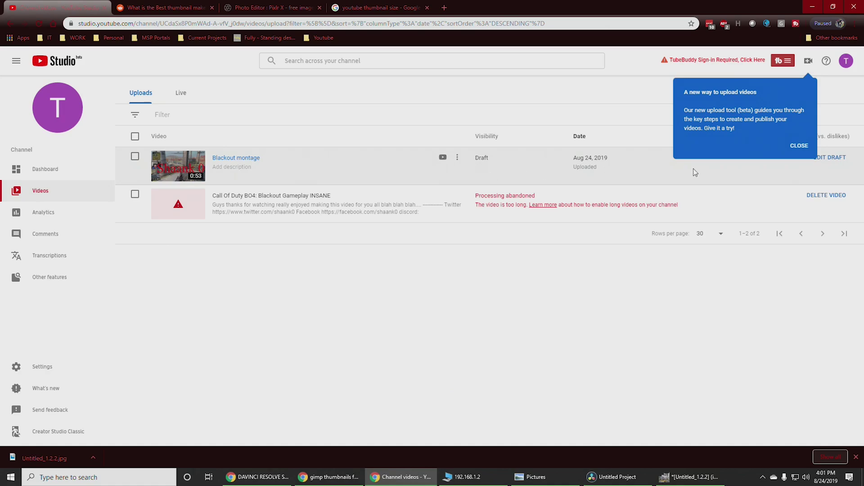
pyautogui.click(797, 146)
pyautogui.click(820, 157)
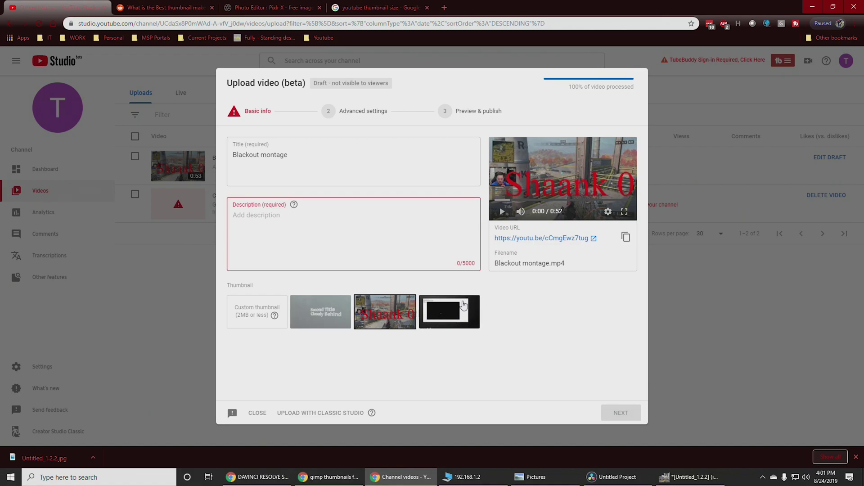
# Try the automatically generated thumbnails for the draft and select the "Second Title Closely Behind" frame.
pyautogui.click(449, 311)
pyautogui.click(369, 317)
pyautogui.click(347, 320)
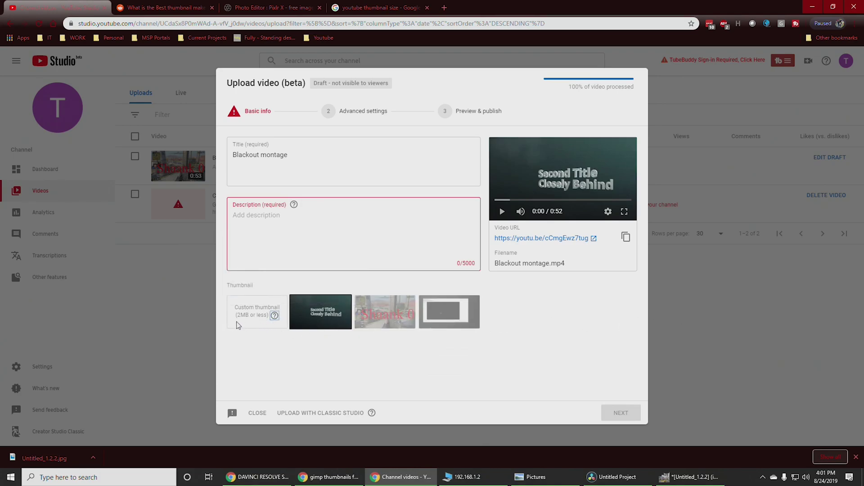
# Open account verification from the custom thumbnail help and choose to receive the verification code by text message.
pyautogui.moveTo(275, 320)
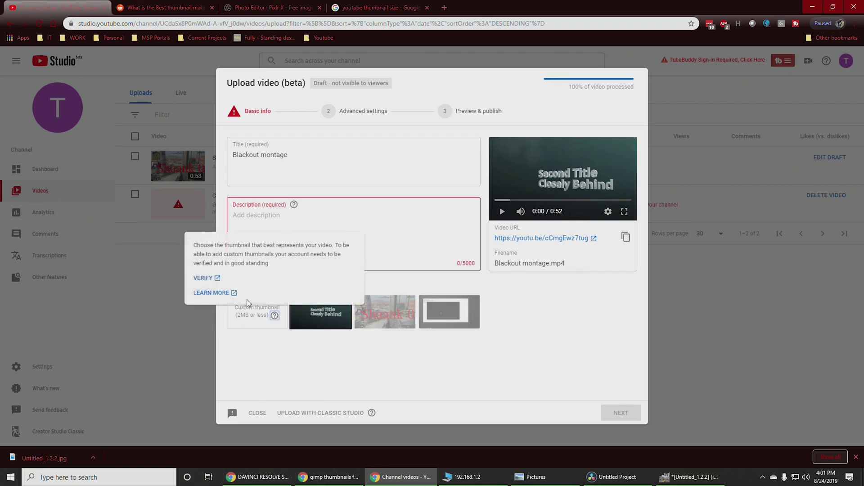
pyautogui.click(202, 278)
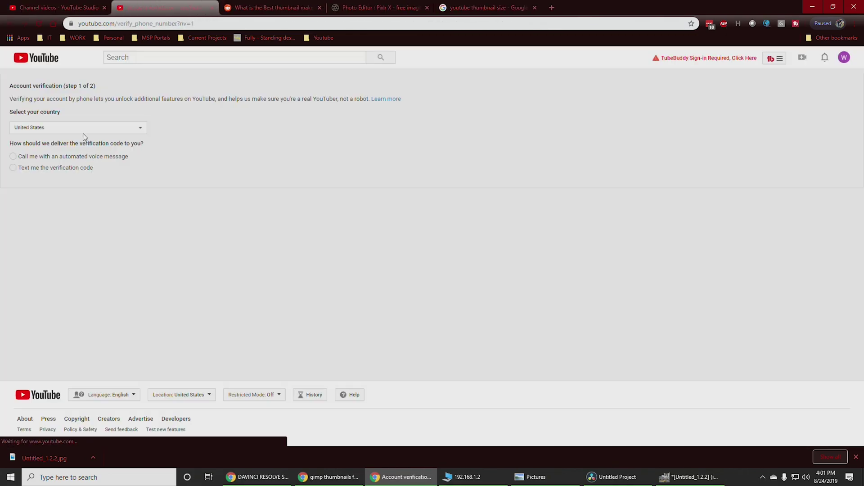
pyautogui.click(59, 170)
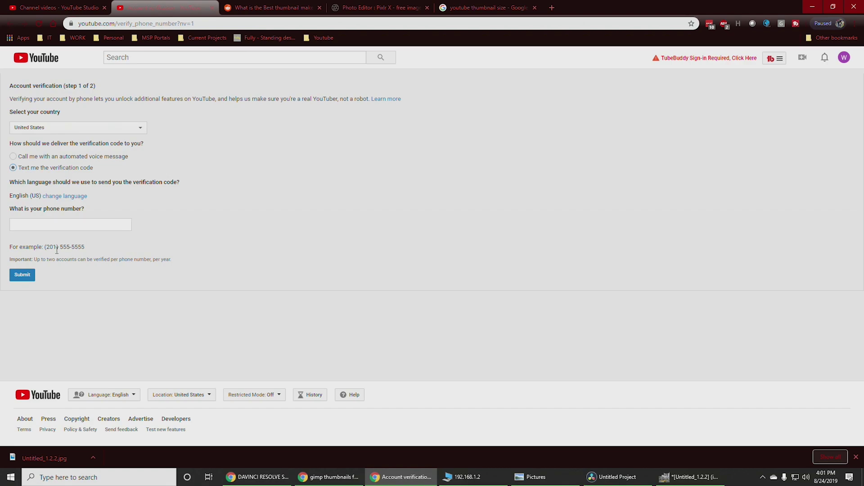
pyautogui.click(41, 226)
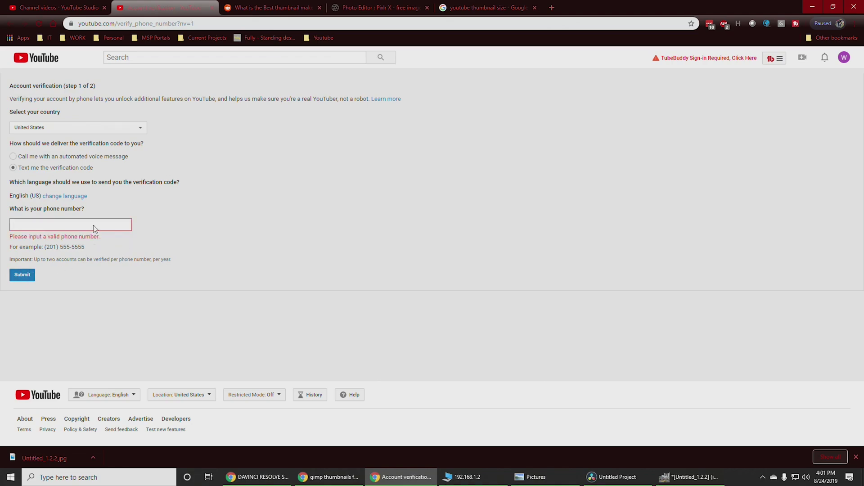
# From the draft's custom thumbnail help, open the article on video thumbnails and read the recommended image size and resolution.
pyautogui.click(92, 8)
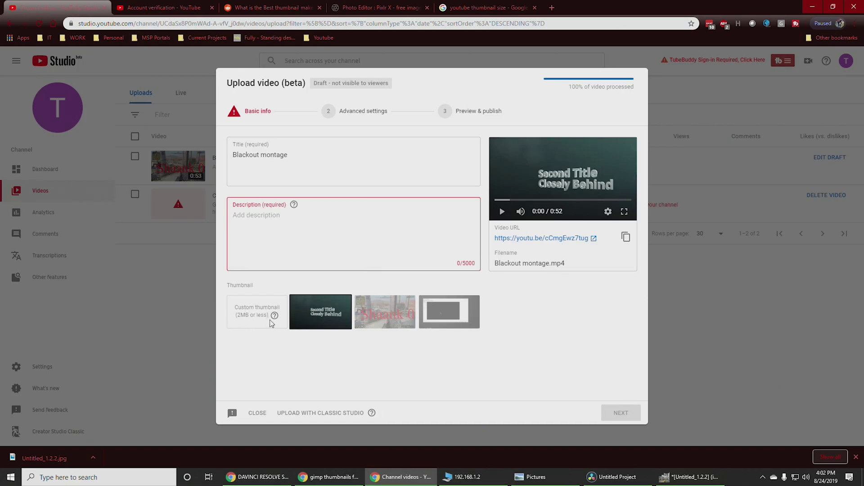
pyautogui.moveTo(274, 321)
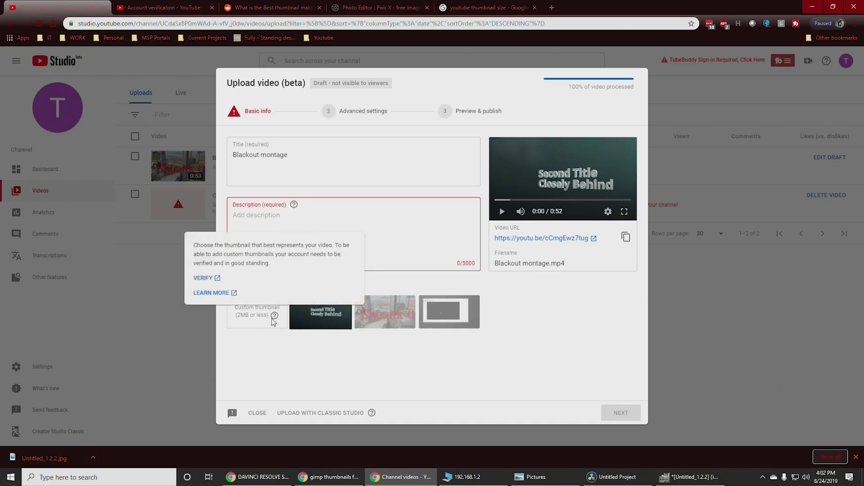
pyautogui.click(220, 293)
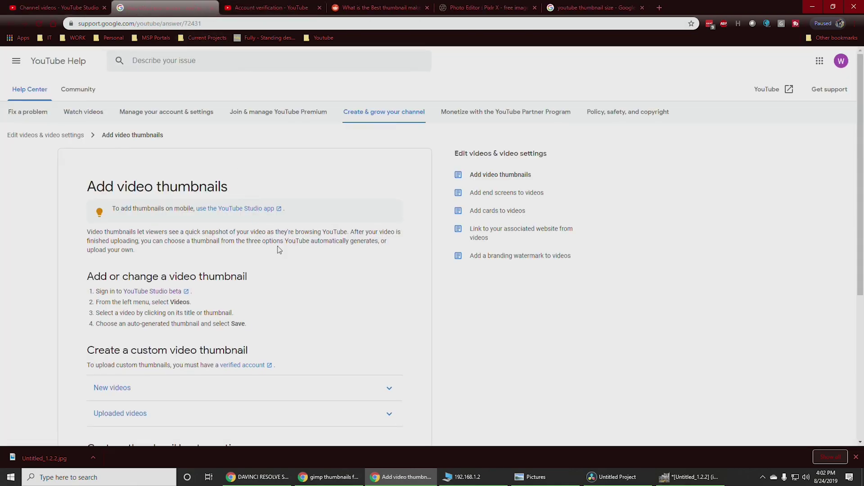
pyautogui.scroll(-4, 278, 250)
pyautogui.click(139, 321)
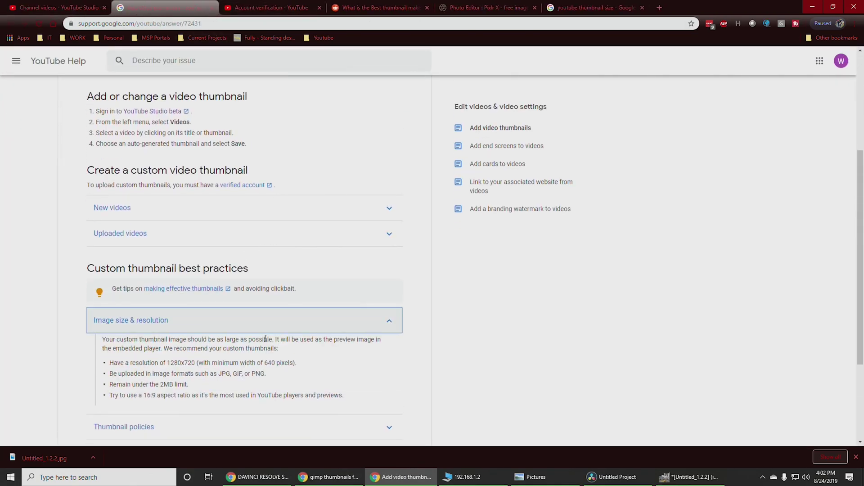
pyautogui.scroll(-2, 243, 359)
pyautogui.moveTo(193, 297); pyautogui.dragTo(192, 274)
pyautogui.click(165, 273)
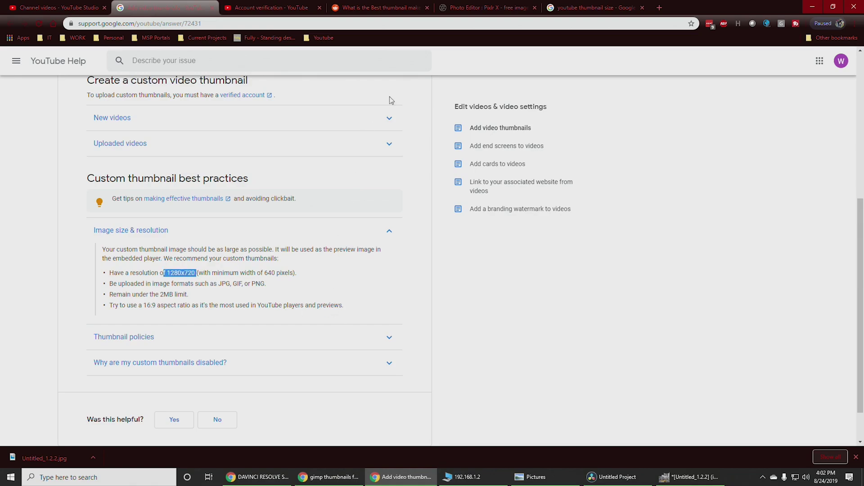
# Return to Pixlr, set the export width to 1280 and save the image as Spiderman-thumbnail_1.4.2.jpg in Downloads.
pyautogui.click(493, 9)
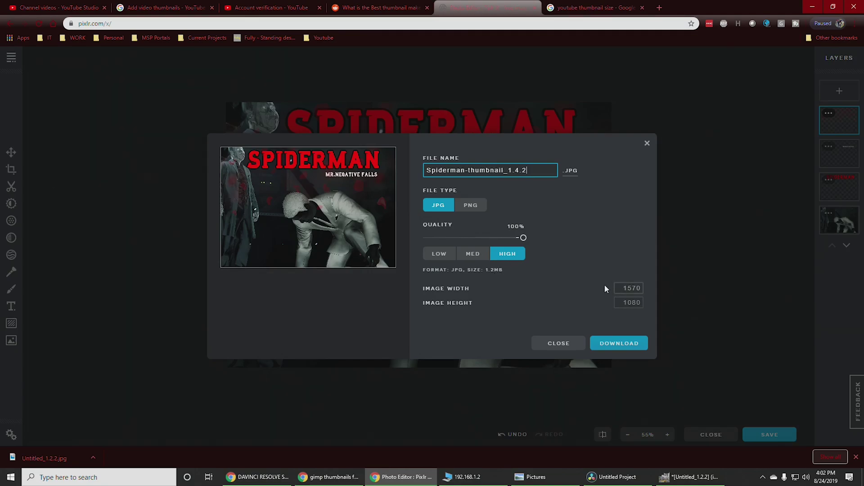
pyautogui.doubleClick(622, 289)
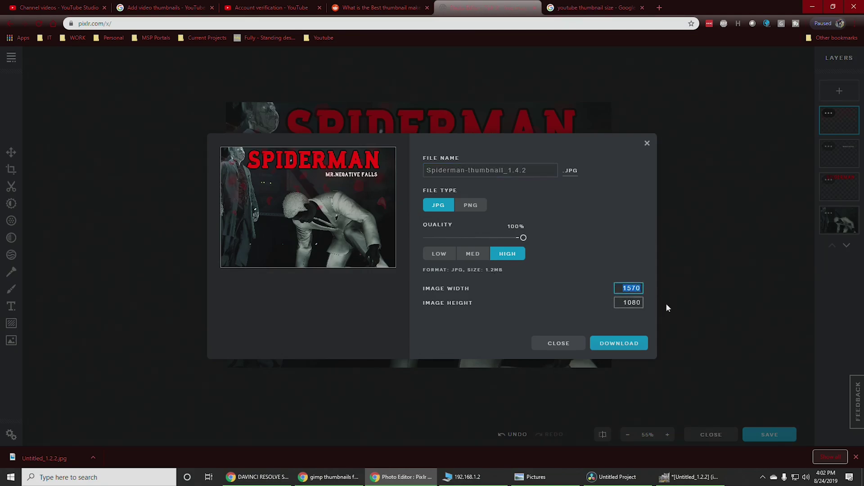
pyautogui.write('1280')
pyautogui.press('Tab')
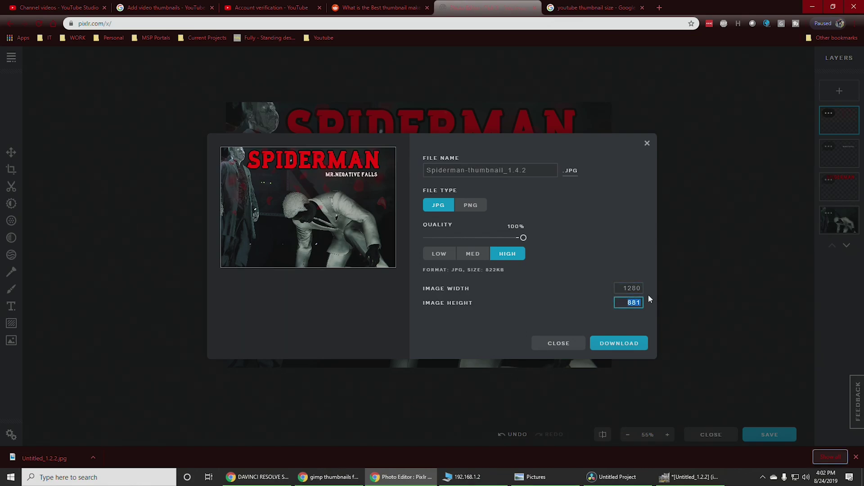
pyautogui.press('Escape')
pyautogui.hotkey('ctrl', 's')
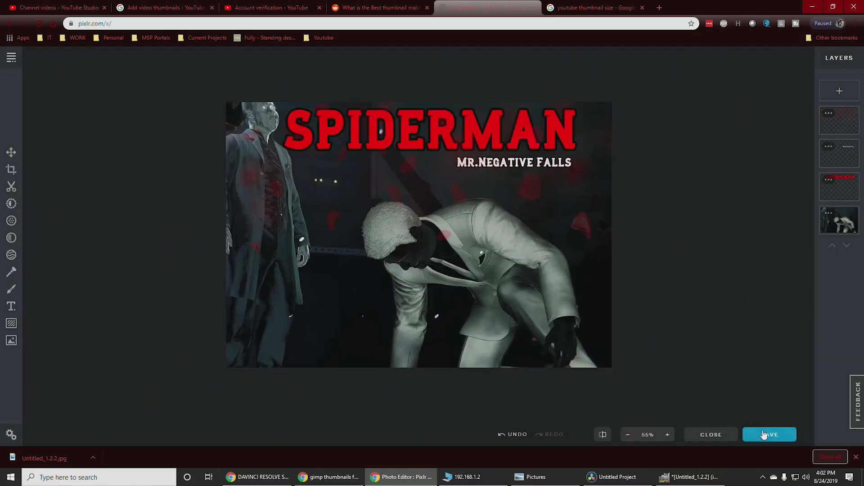
pyautogui.click(621, 291)
pyautogui.write('1280')
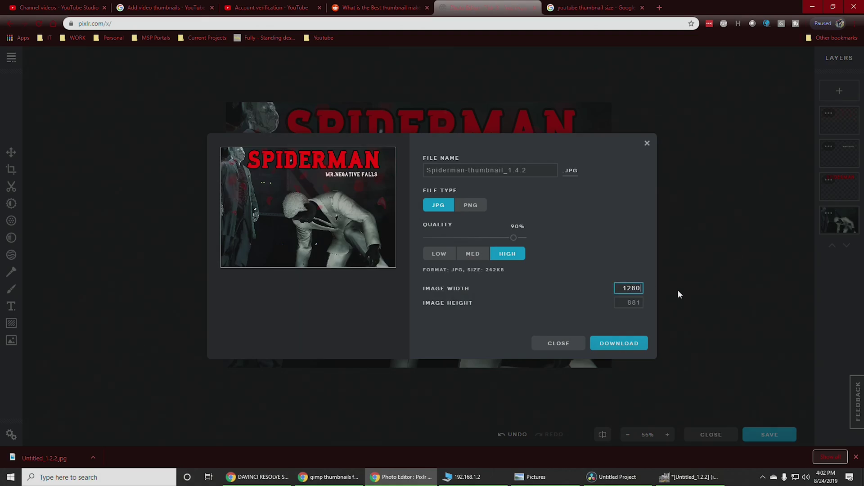
pyautogui.click(617, 345)
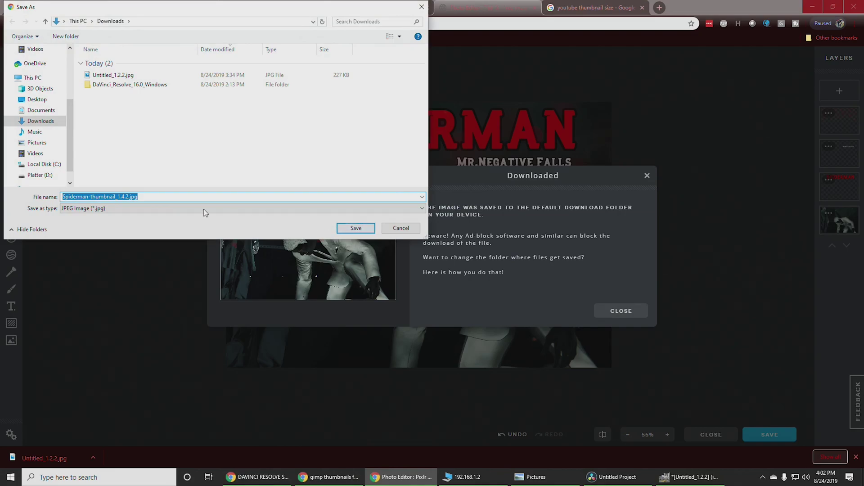
pyautogui.click(356, 228)
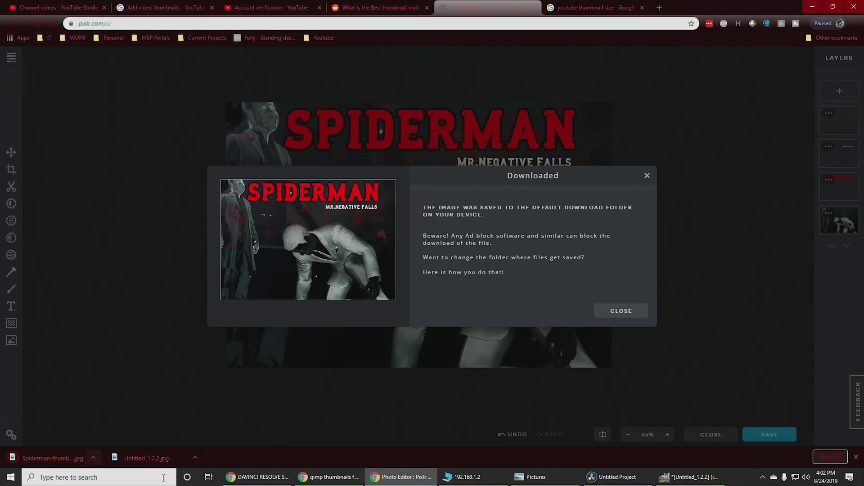
# Switch to the YouTube Premium account's browser window, open its channel page and look over the thumbnails of its videos.
pyautogui.hotkey('alt', 'Tab')
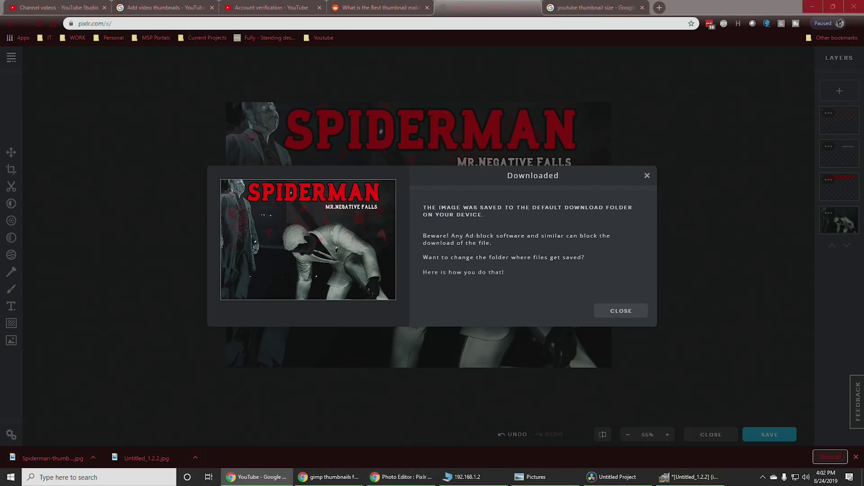
pyautogui.hotkey('alt', 'Tab')
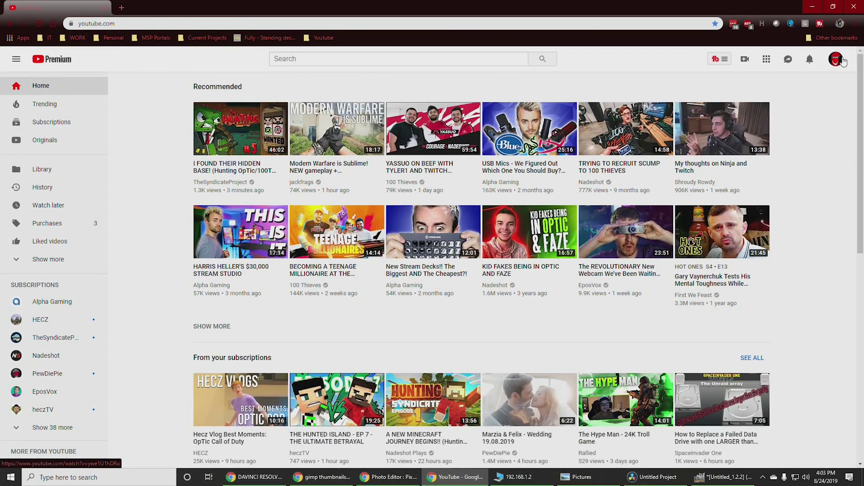
pyautogui.click(842, 61)
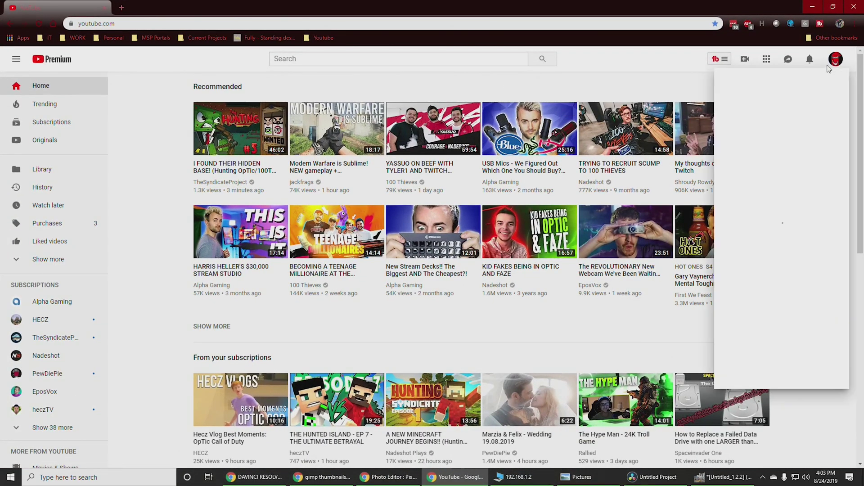
pyautogui.click(766, 120)
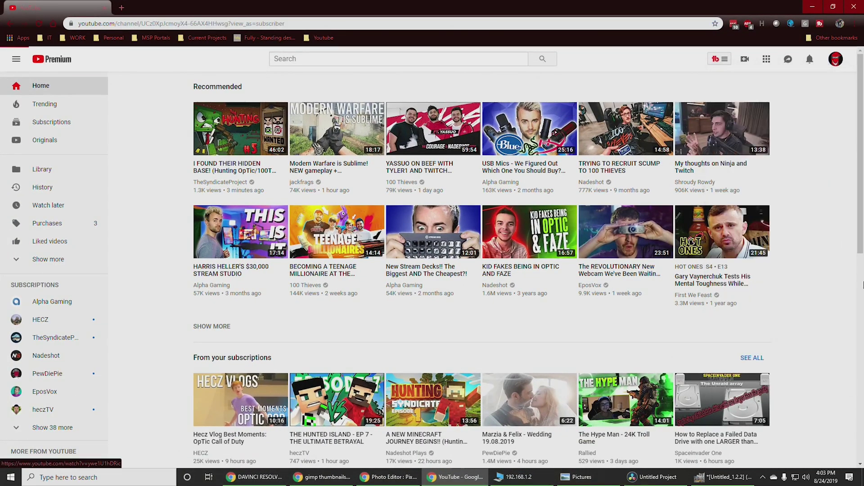
pyautogui.scroll(-8, 296, 307)
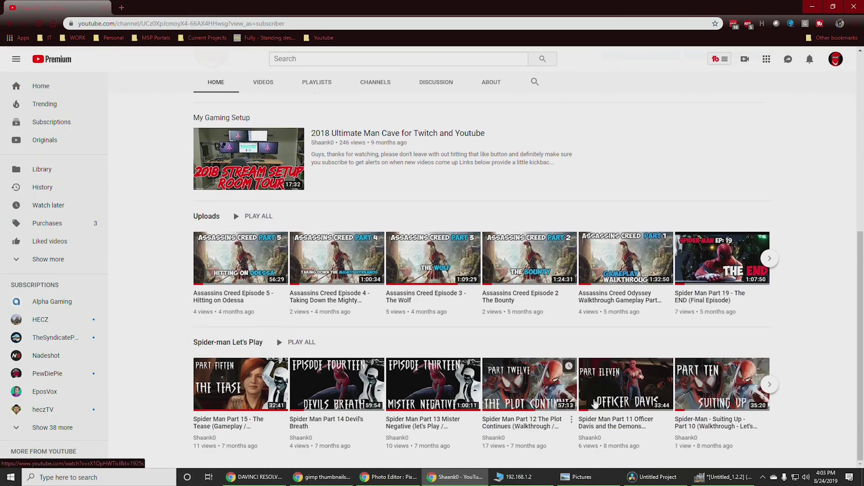
pyautogui.scroll(8, 531, 219)
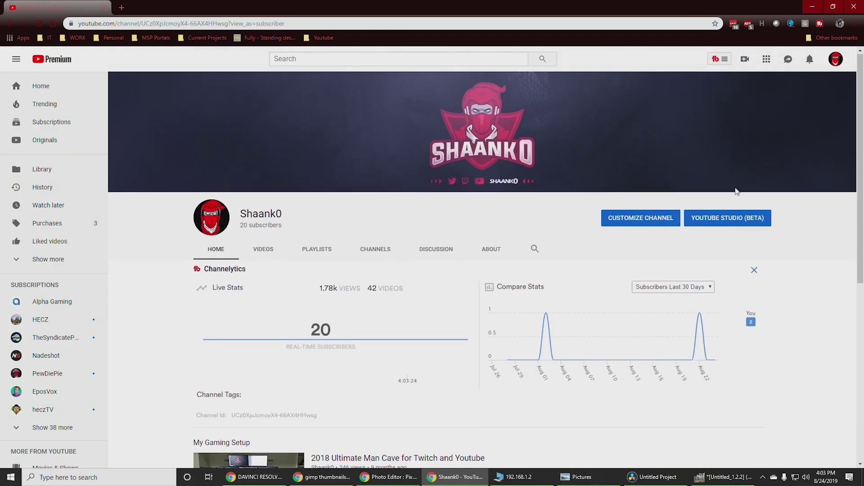
# Open the Devinci Resolve video's details in YouTube Studio and go to its thumbnail options.
pyautogui.click(713, 221)
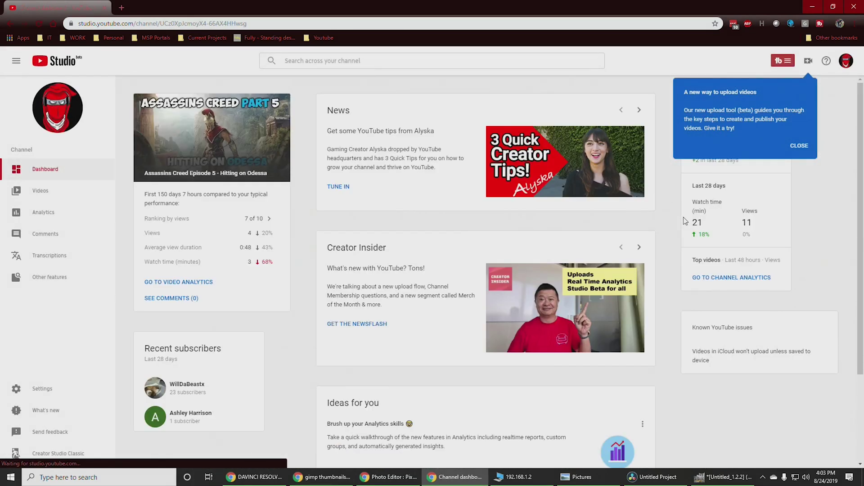
pyautogui.click(64, 199)
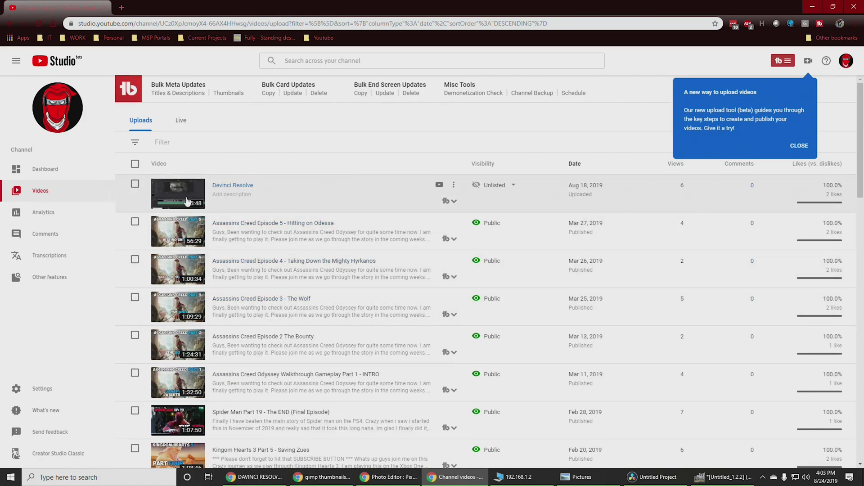
pyautogui.click(135, 185)
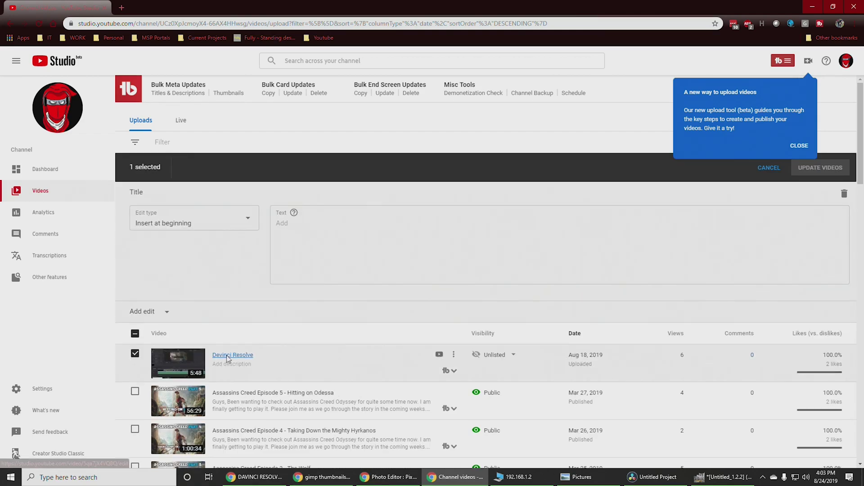
pyautogui.click(234, 355)
pyautogui.scroll(-3, 323, 358)
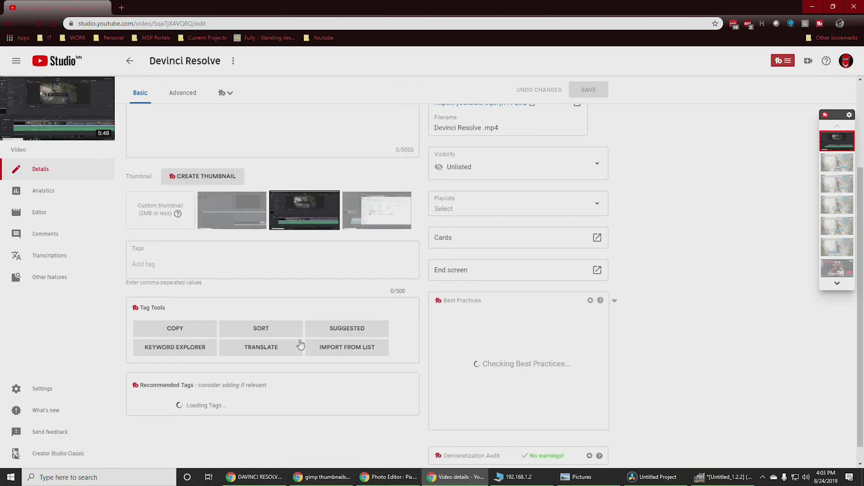
# Upload Spiderman-thumbnail_1.4.2.jpg from the Downloads folder as the Devinci Resolve video's custom thumbnail.
pyautogui.scroll(2, 238, 269)
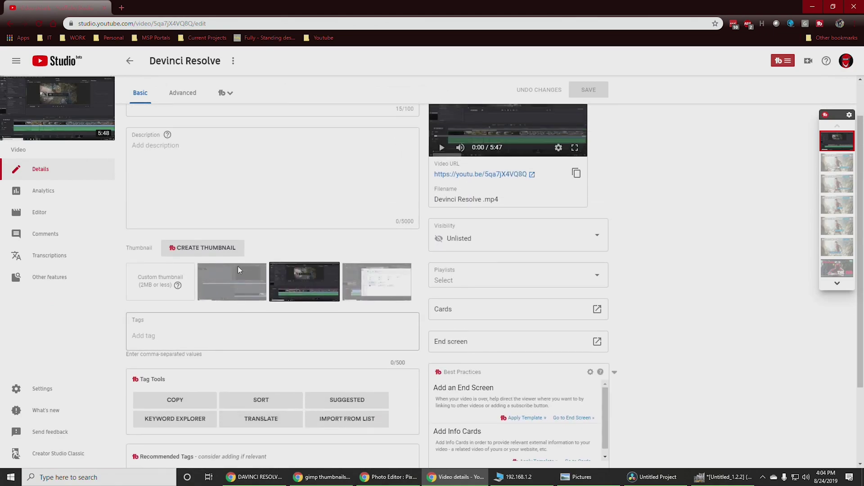
pyautogui.click(160, 286)
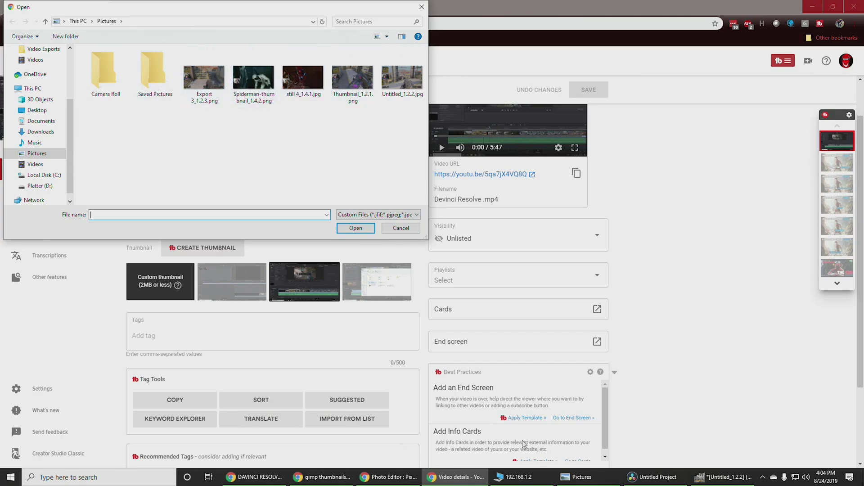
pyautogui.click(723, 477)
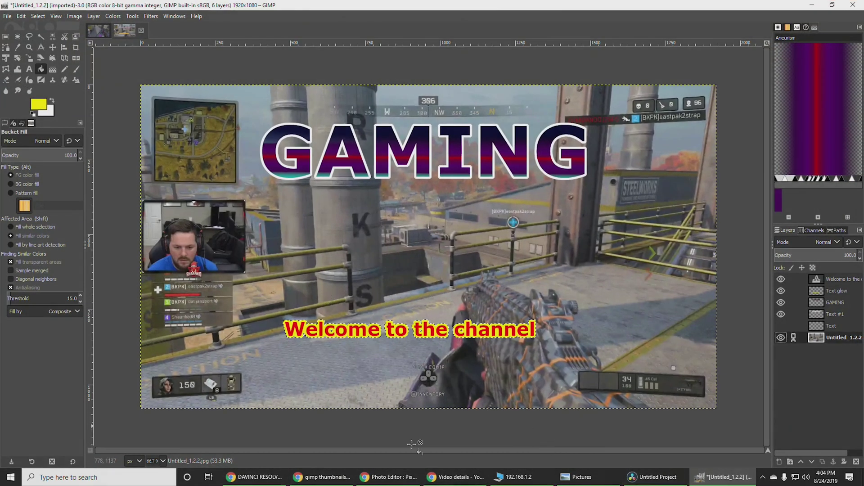
pyautogui.click(658, 477)
pyautogui.click(441, 478)
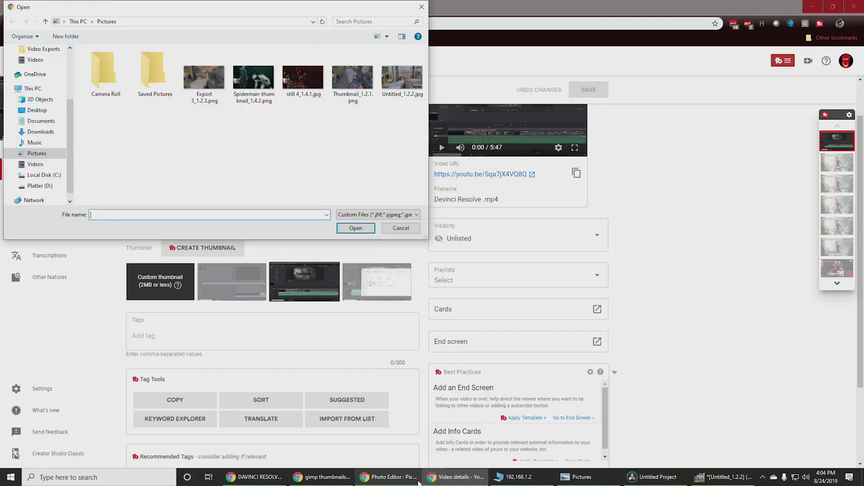
pyautogui.click(388, 476)
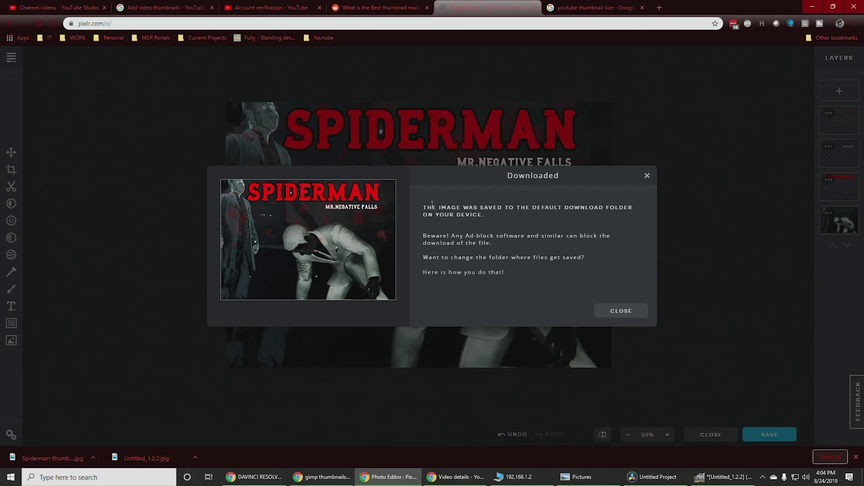
pyautogui.click(626, 310)
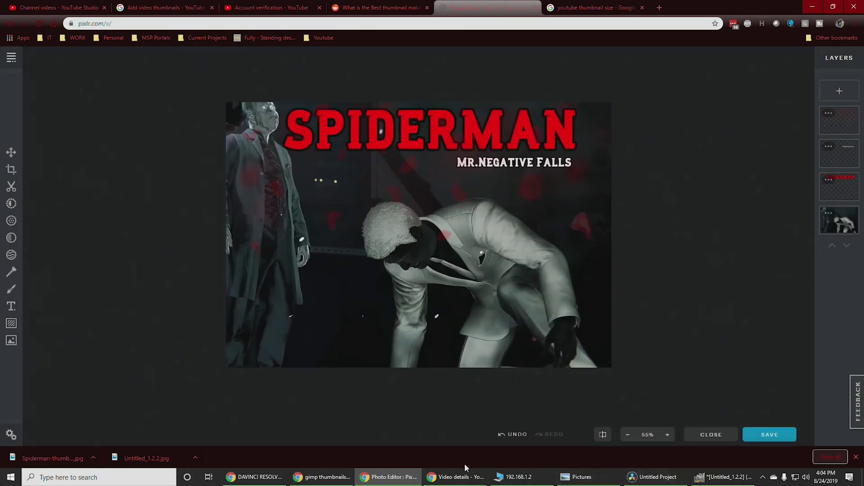
pyautogui.click(455, 477)
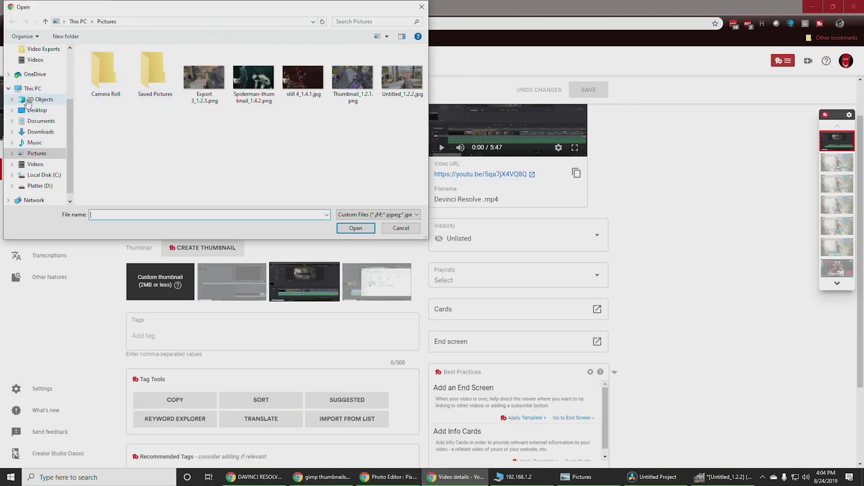
pyautogui.click(33, 132)
pyautogui.doubleClick(118, 75)
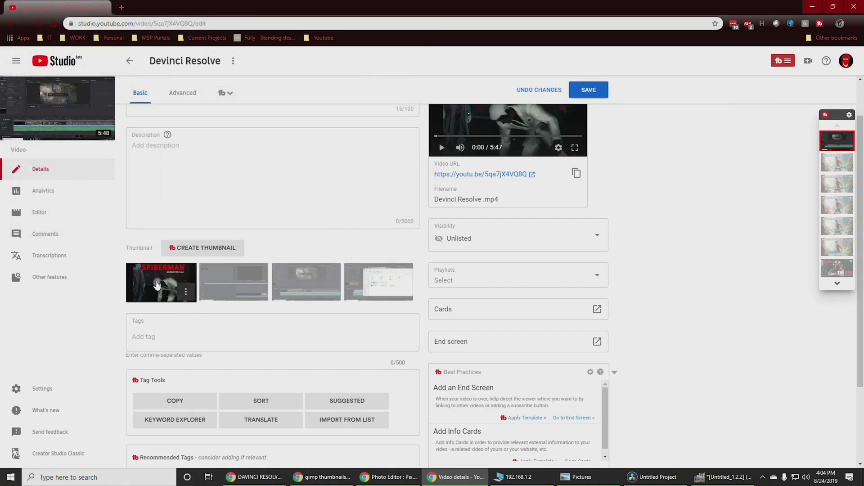
# Check the new thumbnail in the video preview on the details page and switch back to the Pixlr editor.
pyautogui.scroll(1, 157, 283)
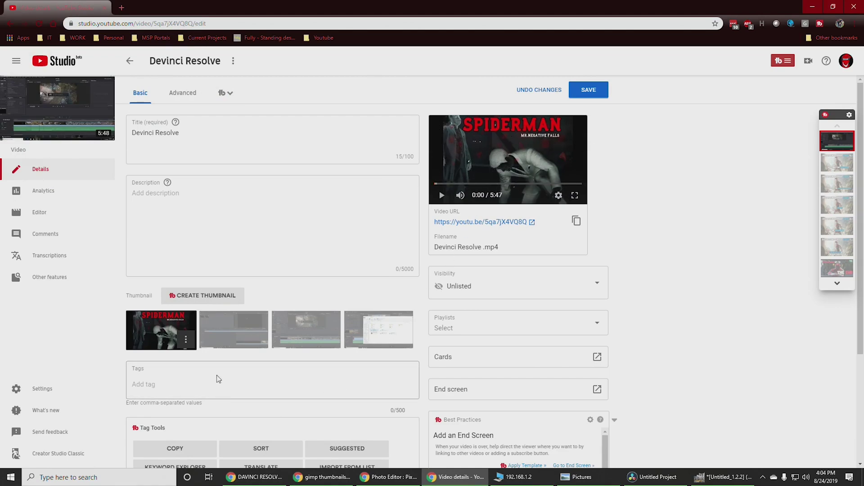
pyautogui.scroll(-3, 280, 387)
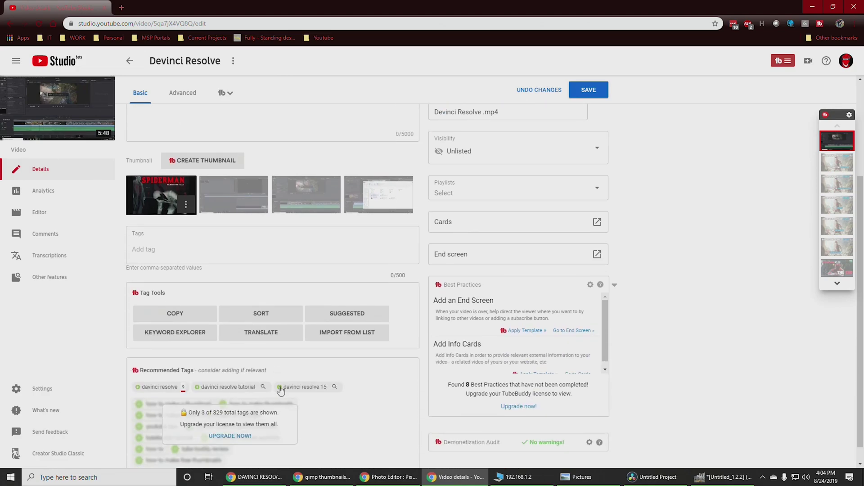
pyautogui.scroll(3, 272, 409)
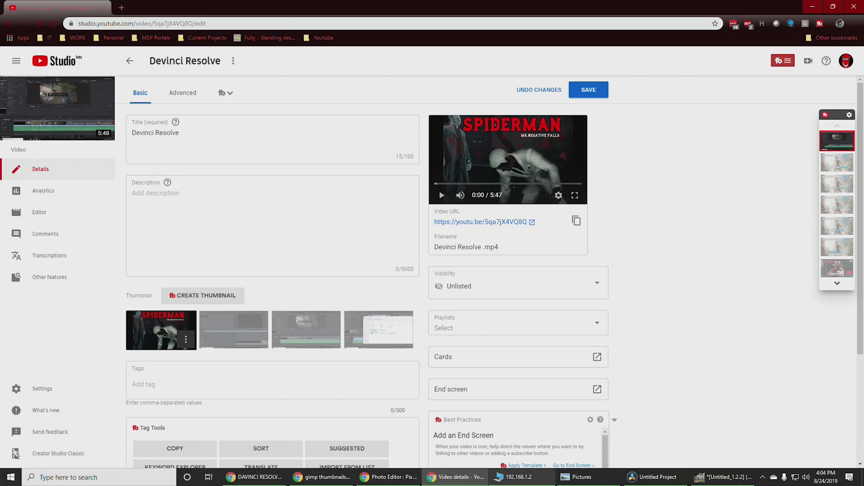
pyautogui.click(723, 477)
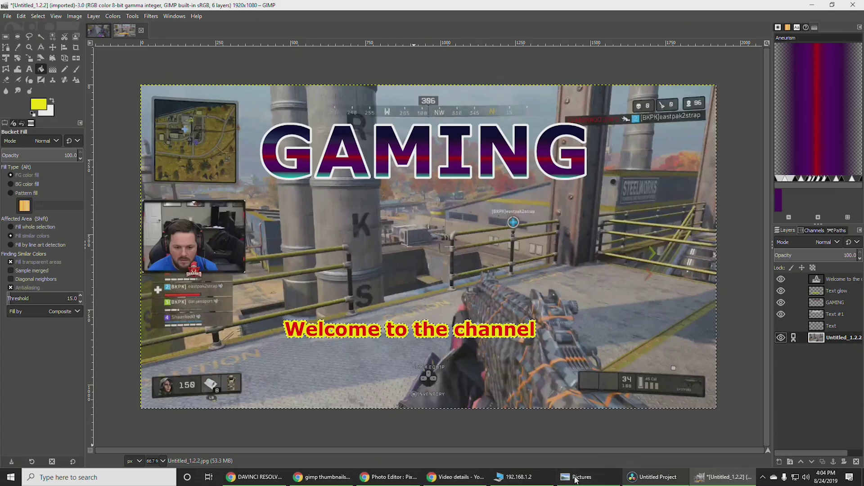
pyautogui.click(456, 477)
pyautogui.click(390, 477)
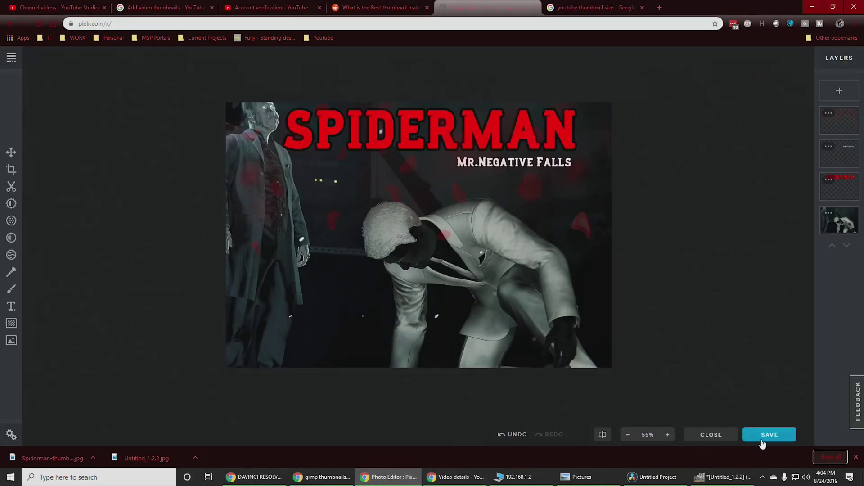
pyautogui.click(765, 438)
pyautogui.click(626, 288)
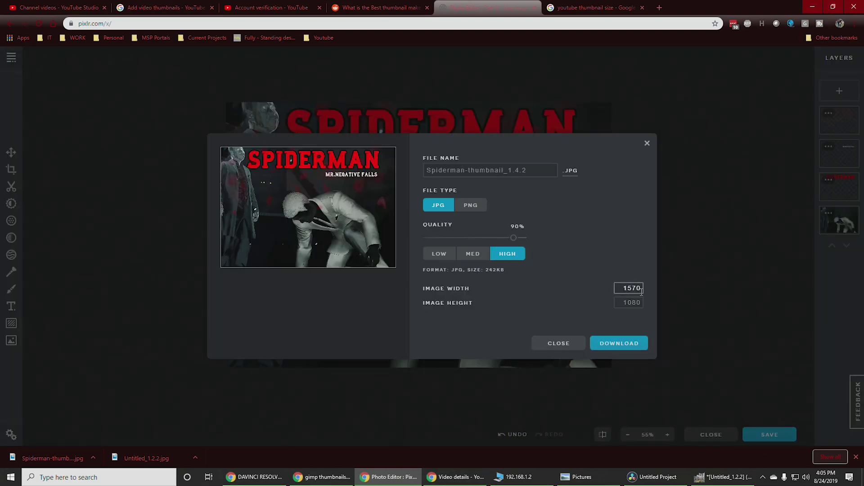
pyautogui.doubleClick(630, 288)
pyautogui.write('12')
pyautogui.write('80')
pyautogui.press('BackSpace')
pyautogui.press('BackSpace')
pyautogui.write('50')
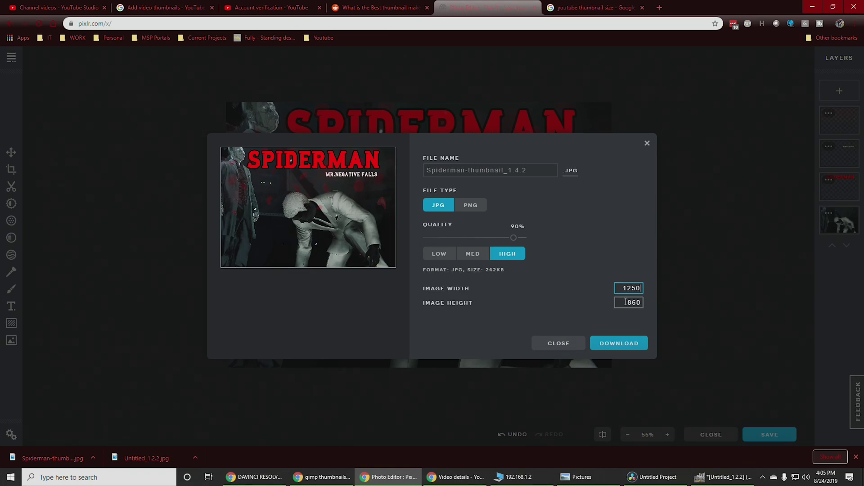
pyautogui.doubleClick(641, 302)
pyautogui.write('222')
pyautogui.press('F11')
pyautogui.doubleClick(637, 306)
pyautogui.write('720')
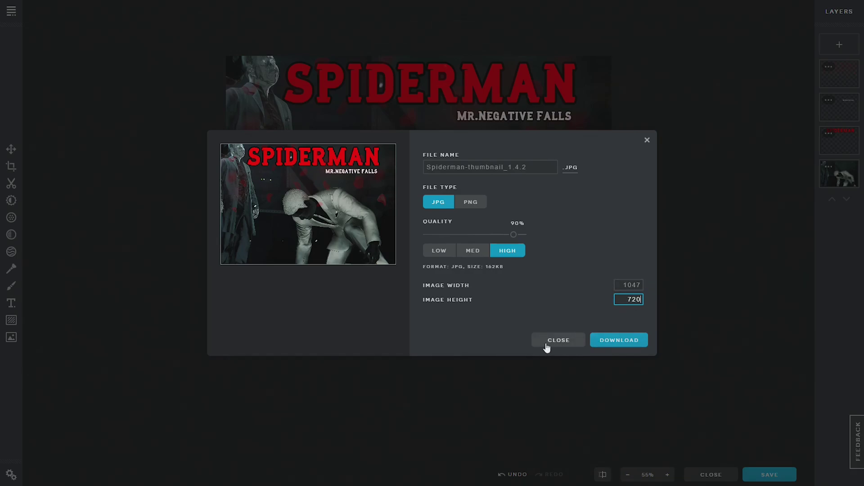
pyautogui.click(547, 342)
# Extend the crop area to the full 1920 x 1080 image, including the webcam corner, and apply it.
pyautogui.click(10, 167)
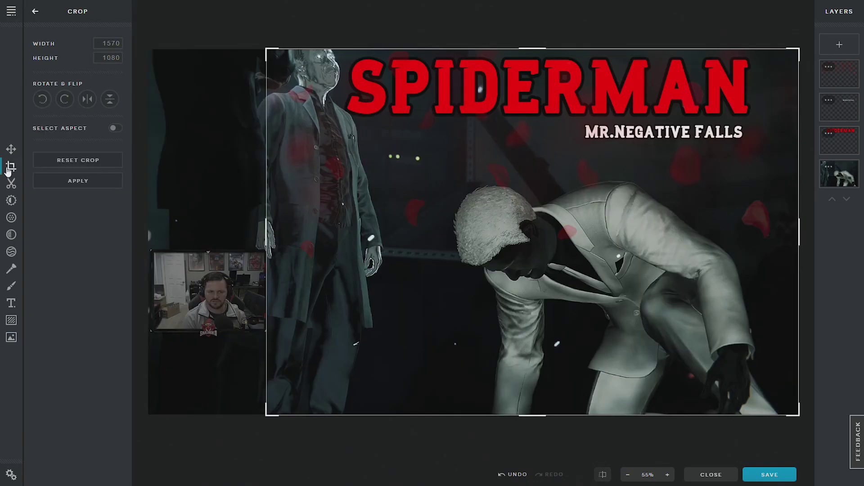
pyautogui.moveTo(269, 57); pyautogui.dragTo(148, 49)
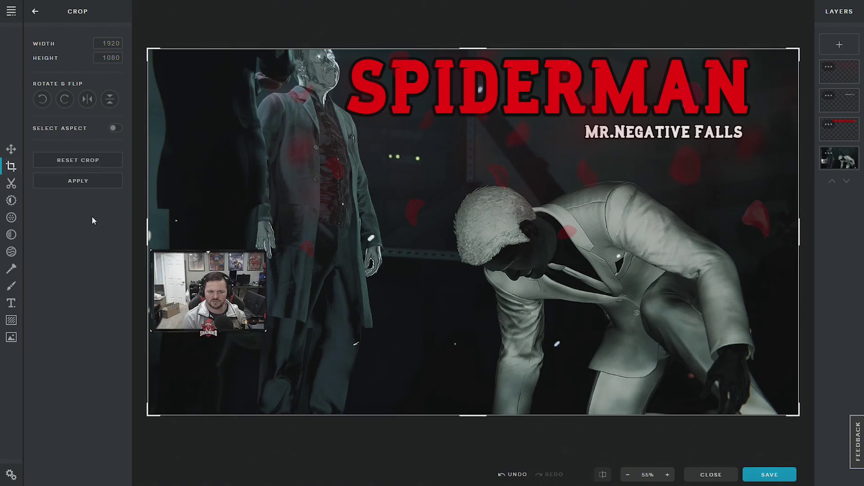
pyautogui.click(75, 181)
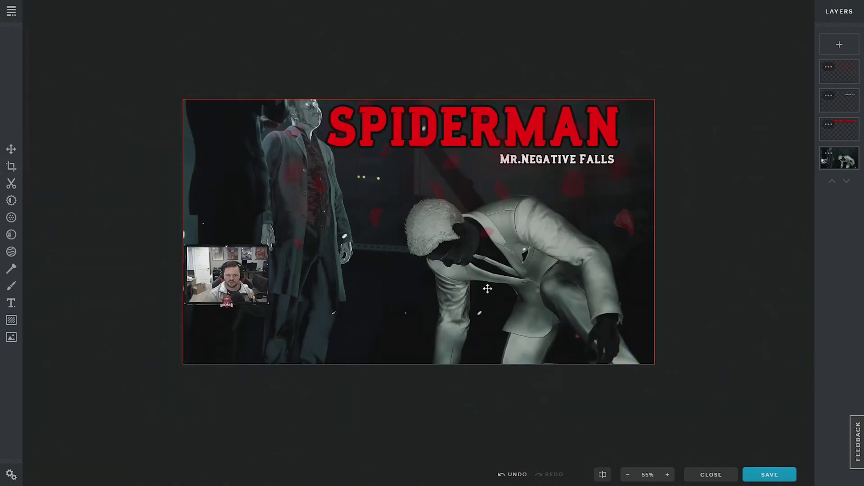
# Export the image as a JPG with height 720 and save it as Spiderman-thumbnail_1.4.2 (1).jpg in Downloads.
pyautogui.click(778, 479)
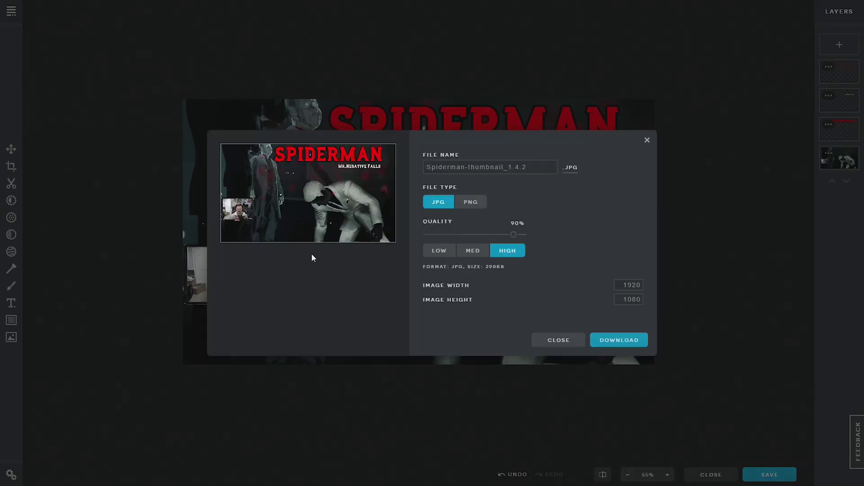
pyautogui.click(617, 285)
pyautogui.press('Tab')
pyautogui.write('720')
pyautogui.click(617, 285)
pyautogui.click(622, 296)
pyautogui.click(621, 340)
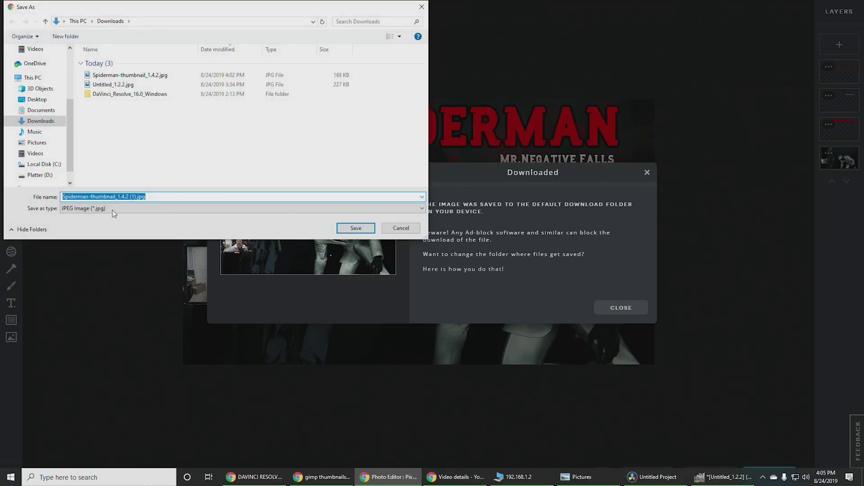
pyautogui.click(355, 228)
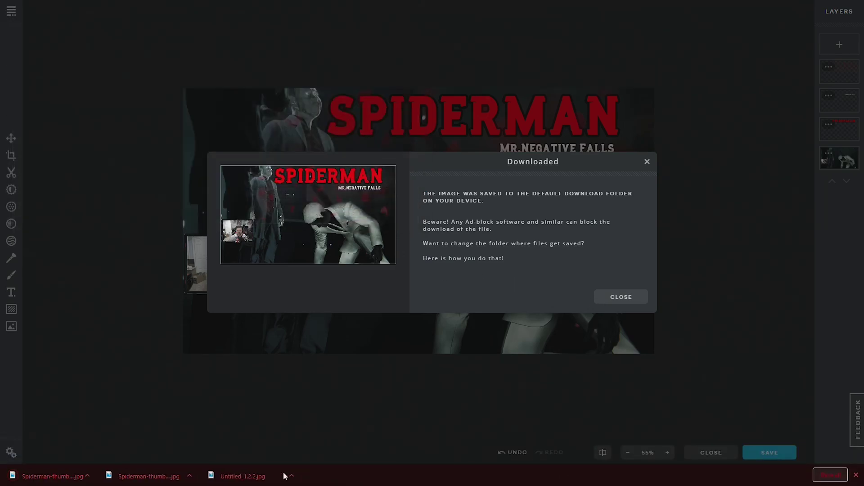
pyautogui.press('F11')
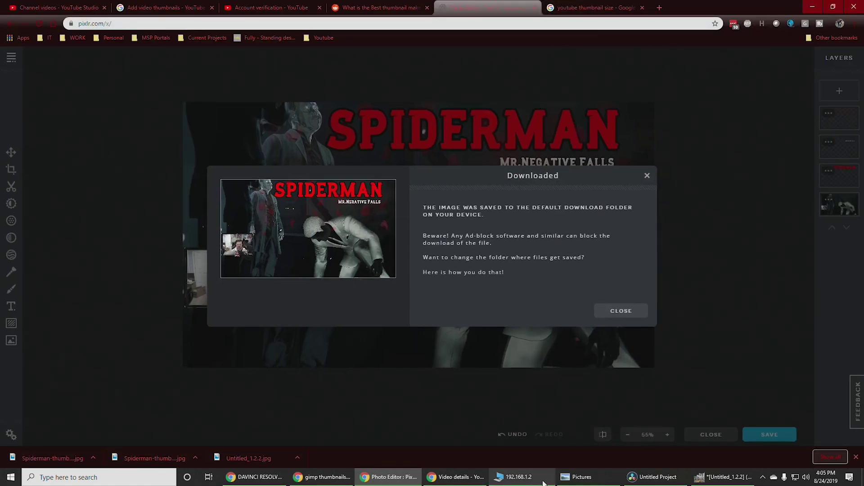
# Return to YouTube Studio, replace the custom thumbnail with Spiderman-thumbnail_1.4.2 (1).jpg and save the video's changes.
pyautogui.click(455, 477)
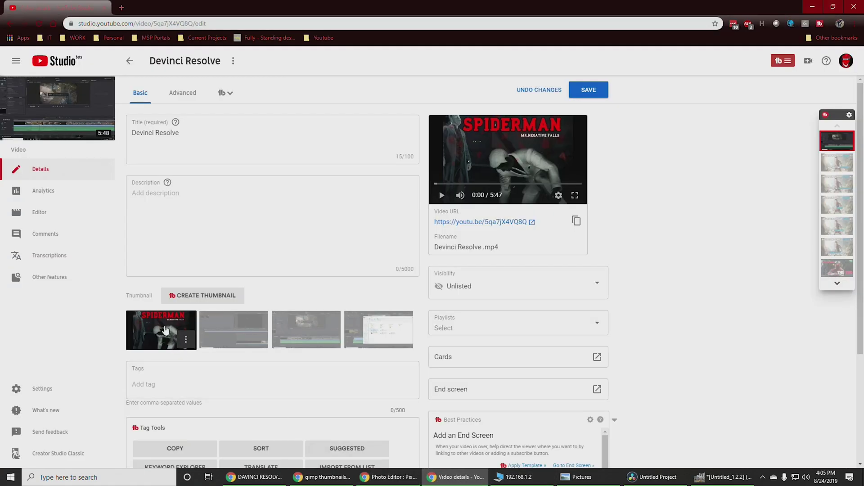
pyautogui.click(185, 339)
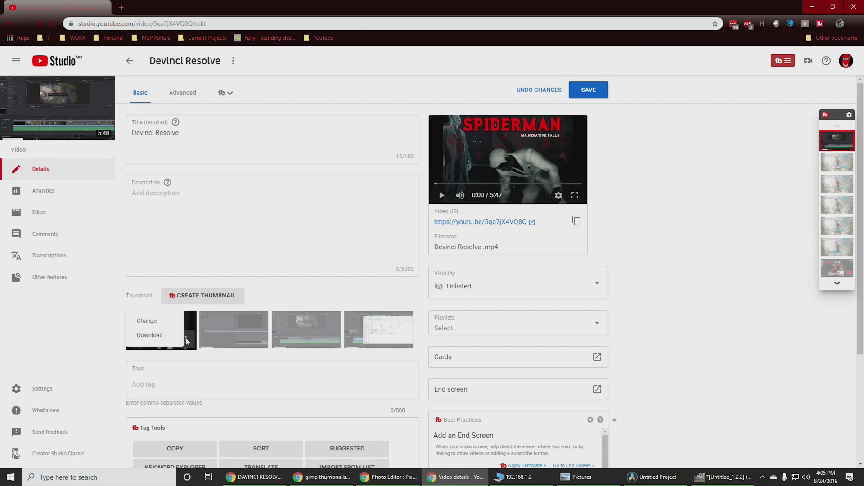
pyautogui.click(151, 326)
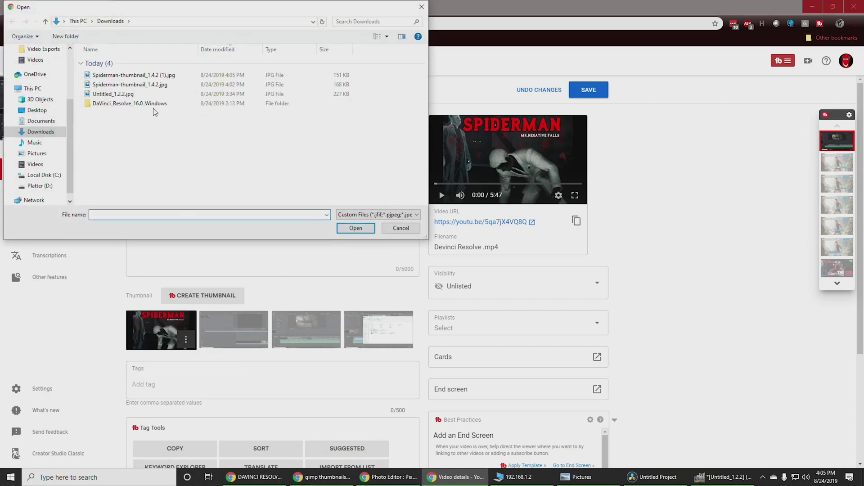
pyautogui.click(132, 84)
pyautogui.doubleClick(134, 76)
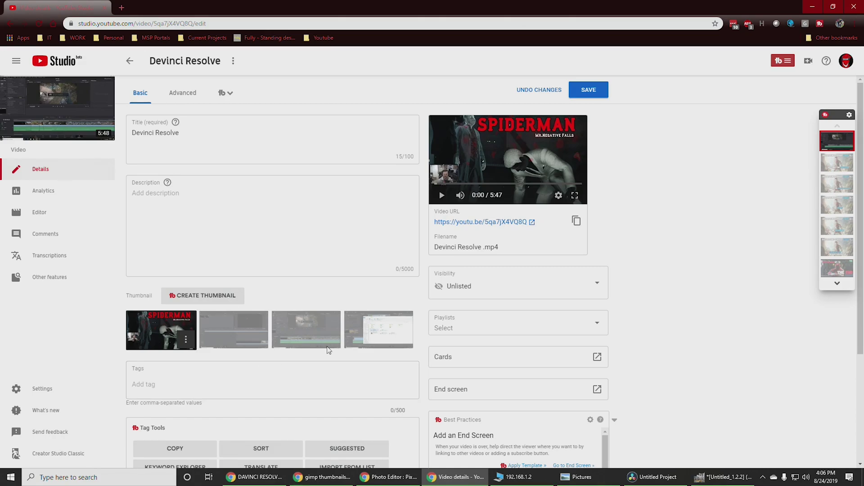
pyautogui.click(589, 88)
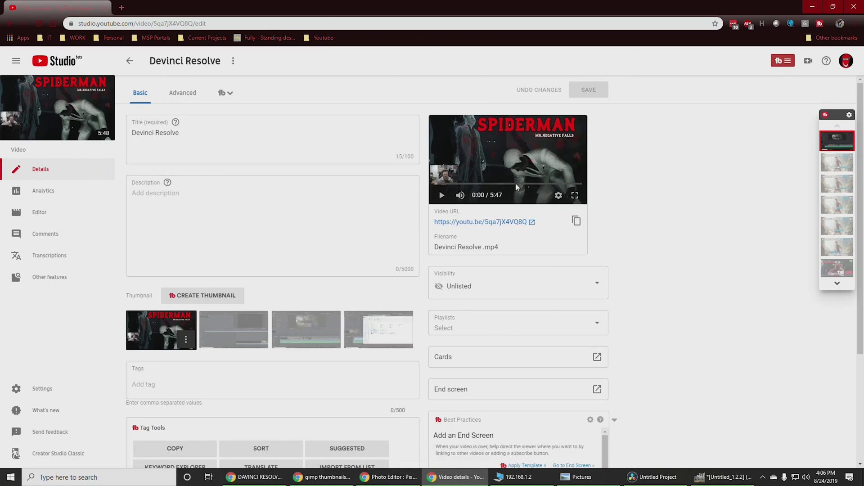
# Choose the middle auto-generated still as the video's thumbnail and save the changes.
pyautogui.click(301, 339)
pyautogui.click(589, 96)
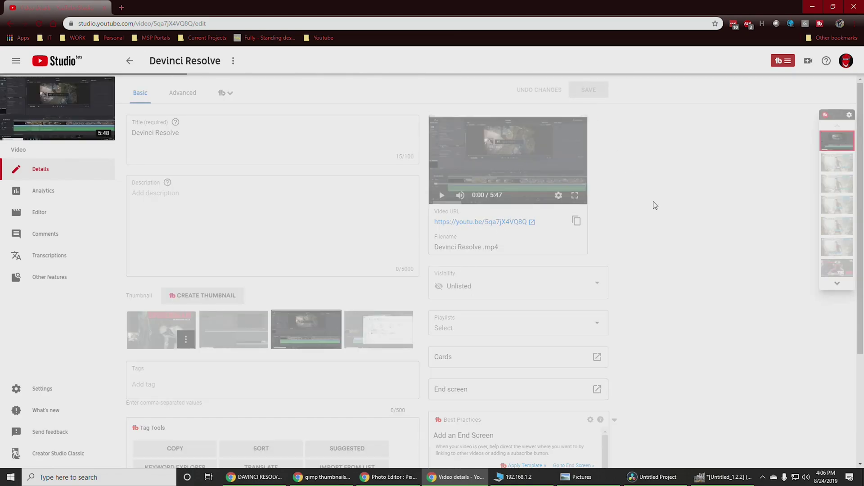
pyautogui.moveTo(581, 477)
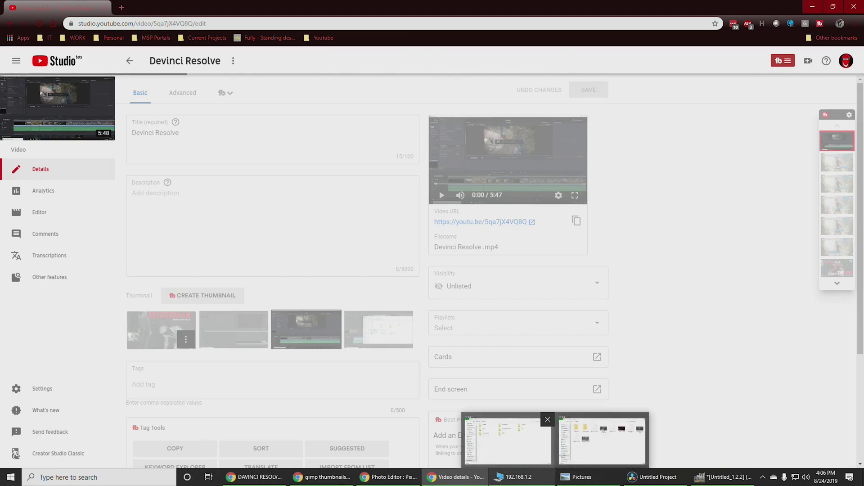
pyautogui.moveTo(725, 483)
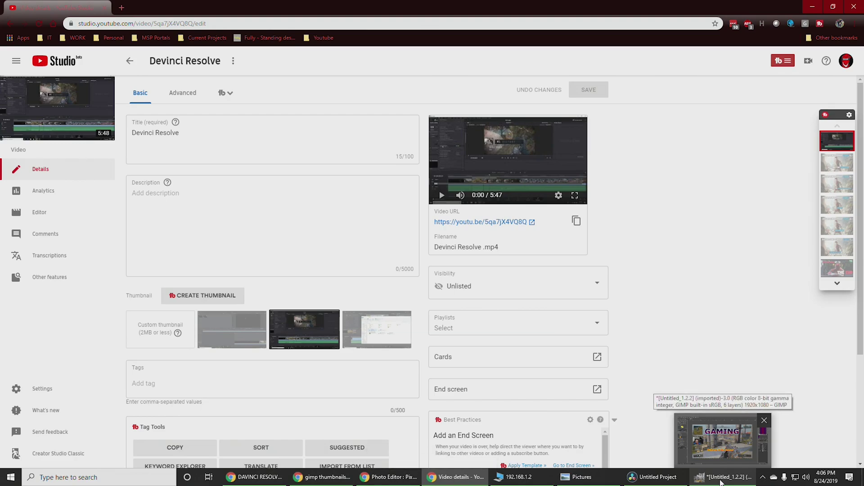
# Open gimp.org in a new browser tab, go to its downloads page and look over the Windows installer options.
pyautogui.click(122, 8)
pyautogui.write('gimp.org')
pyautogui.press('Return')
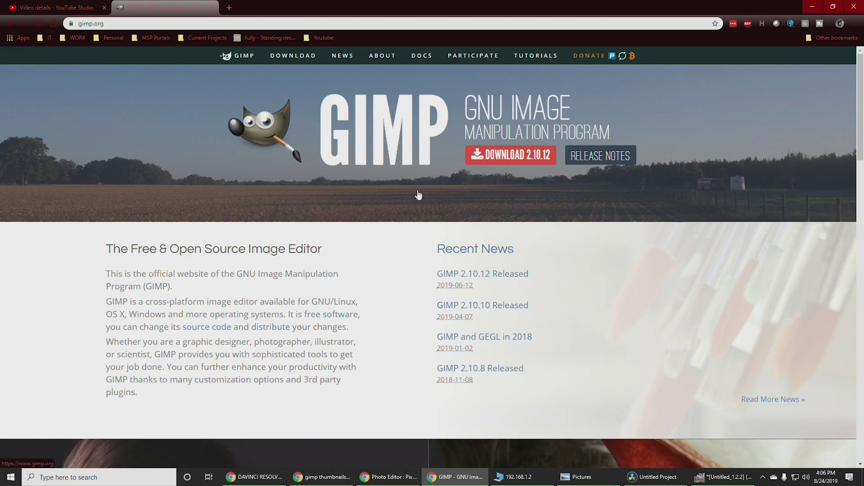
pyautogui.click(503, 161)
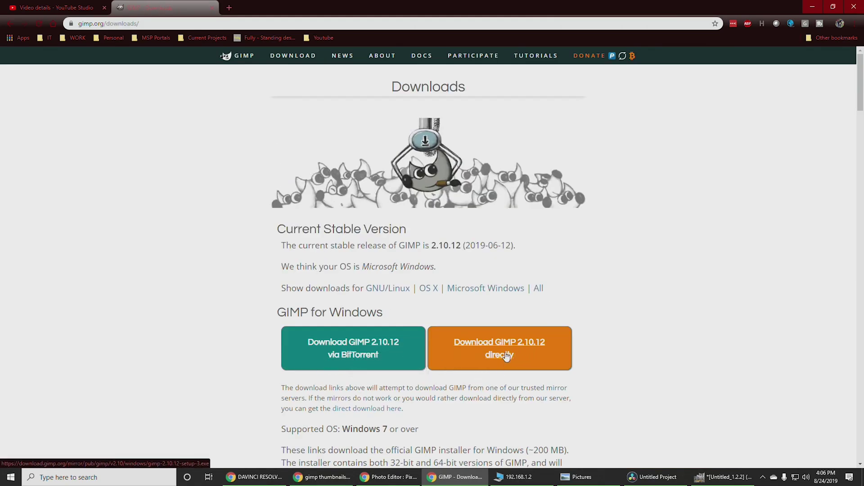
pyautogui.scroll(-2, 505, 357)
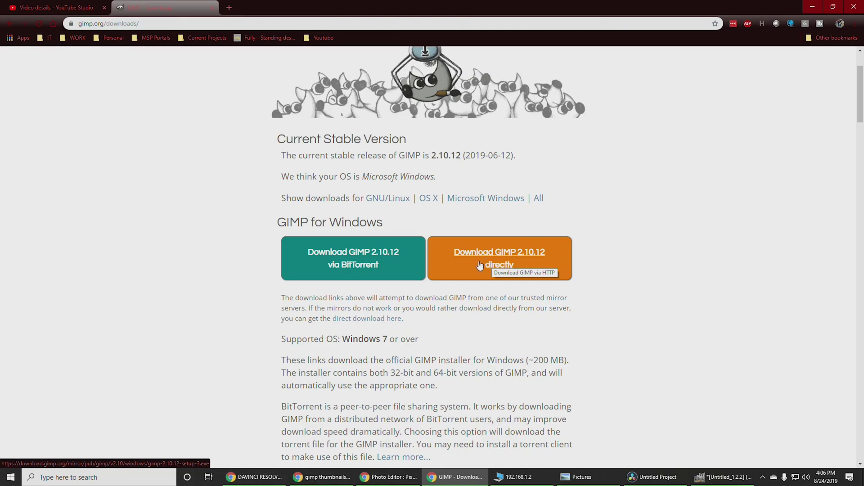
pyautogui.scroll(-4, 480, 265)
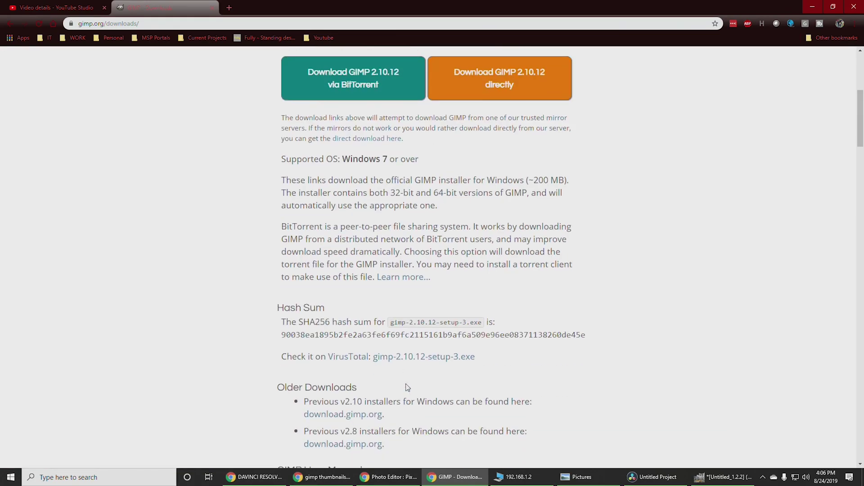
# Open YouTube in a new browser tab beside the GIMP downloads page.
pyautogui.scroll(5, 457, 386)
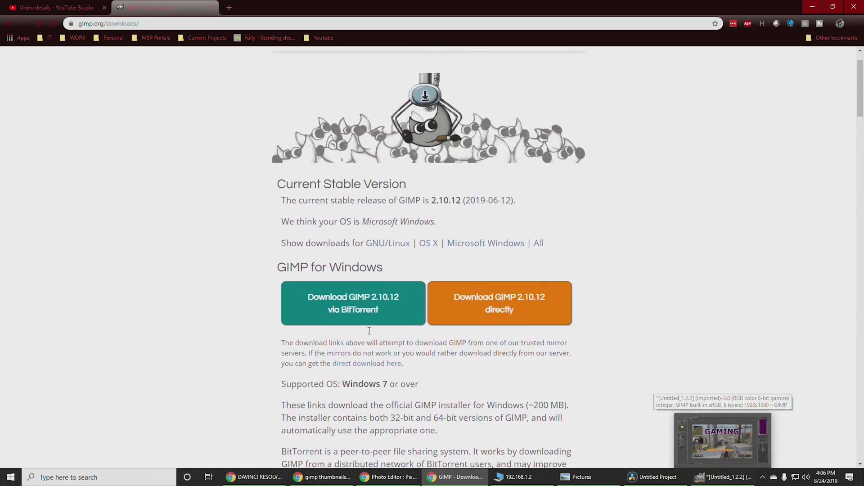
pyautogui.click(230, 7)
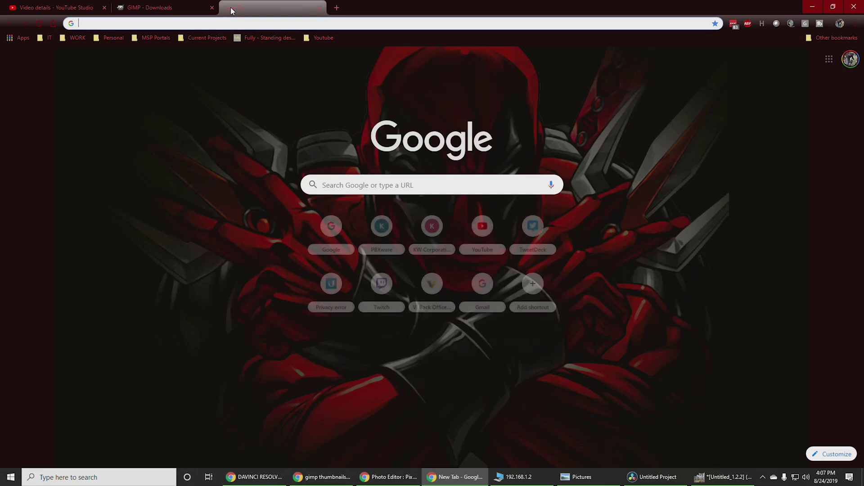
pyautogui.write('you')
pyautogui.press('Return')
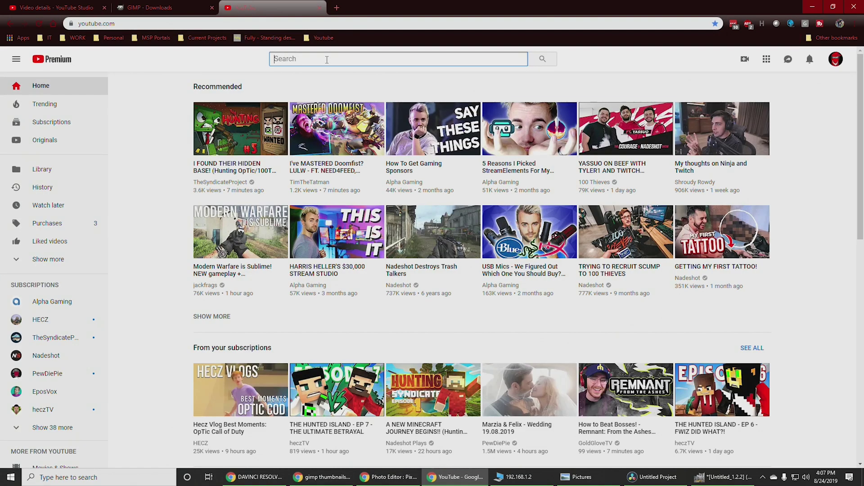
# Search YouTube for "gimp gaming thumbnail" and look through the tutorial results.
pyautogui.write('gimp')
pyautogui.write(' gr')
pyautogui.press('BackSpace')
pyautogui.press('BackSpace')
pyautogui.write('gaming thu')
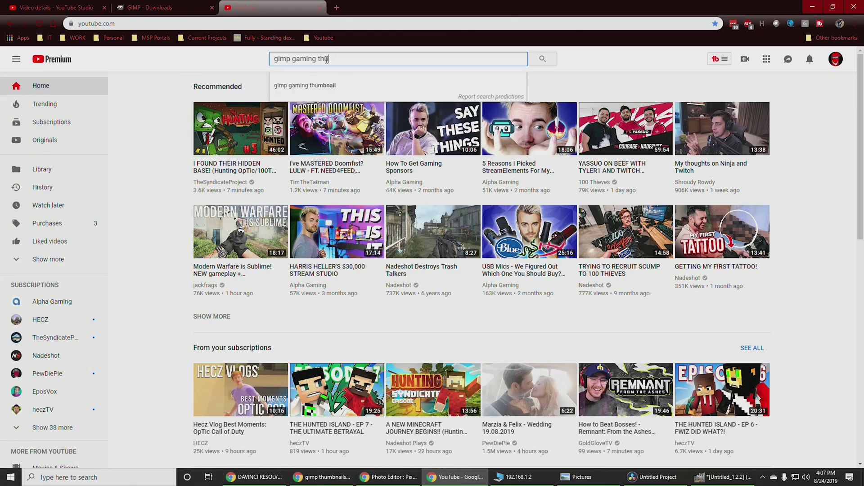
pyautogui.write('mbnail')
pyautogui.press('Return')
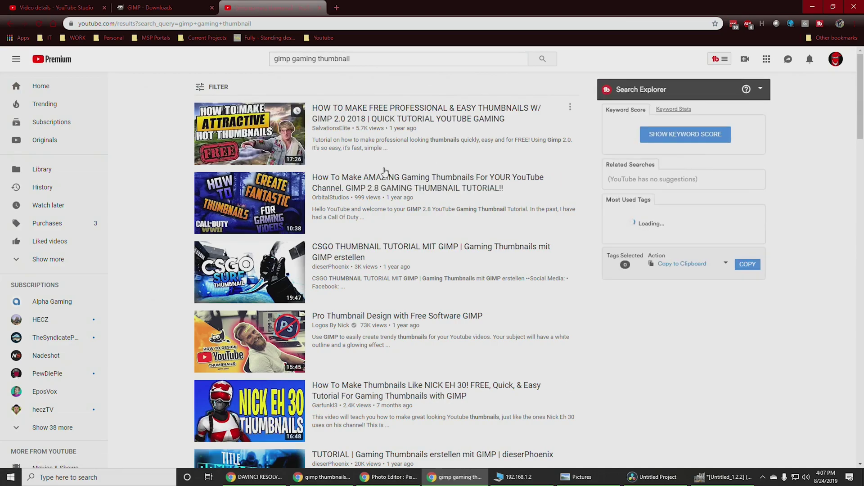
pyautogui.scroll(-15, 433, 312)
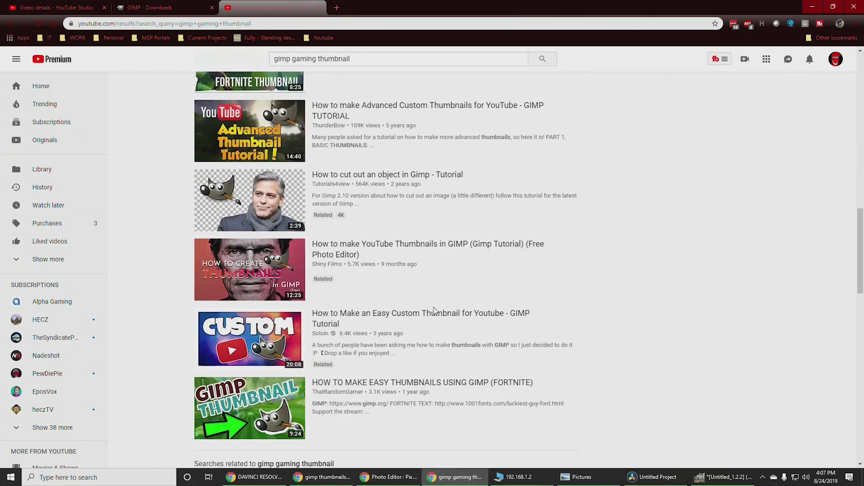
pyautogui.scroll(15, 414, 306)
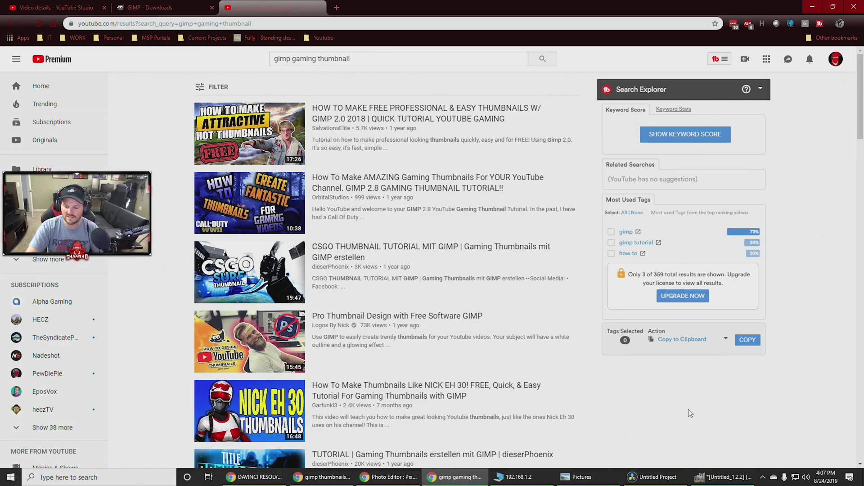
# Switch to GIMP to view the GAMING thumbnail project, and return to Pixlr in the browser to dismiss the Downloaded dialog.
pyautogui.click(725, 477)
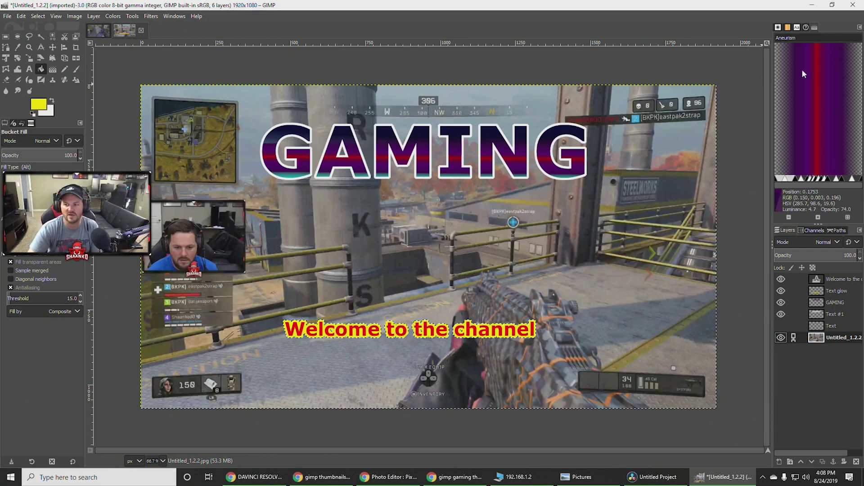
pyautogui.click(813, 5)
pyautogui.moveTo(544, 350)
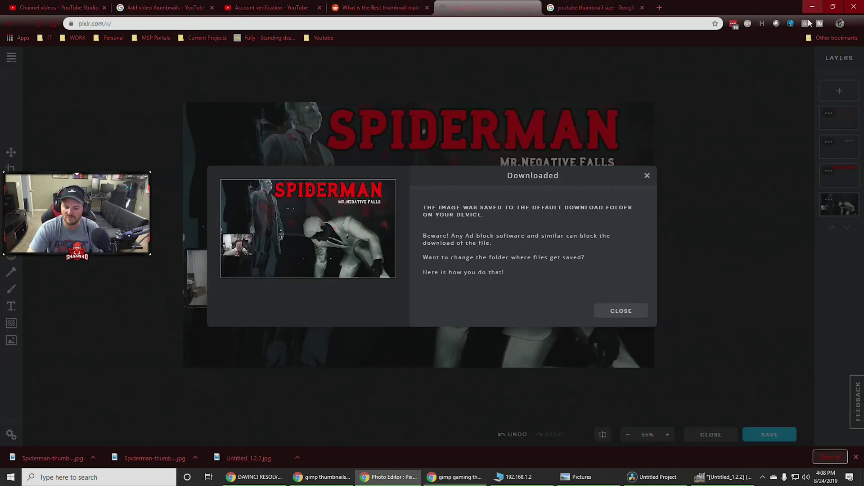
pyautogui.click(812, 8)
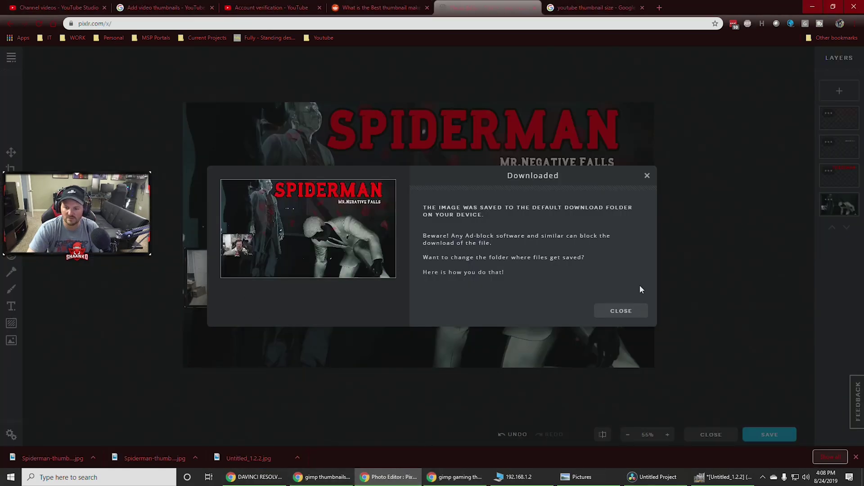
pyautogui.click(635, 311)
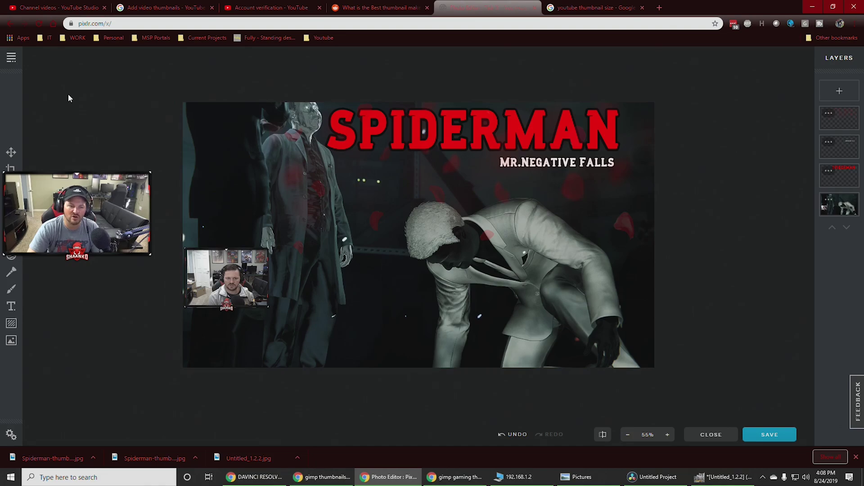
# Go to the pixlr.com home page, open its Pixlr Editor page and continue from there to Pixlr X.
pyautogui.click(93, 24)
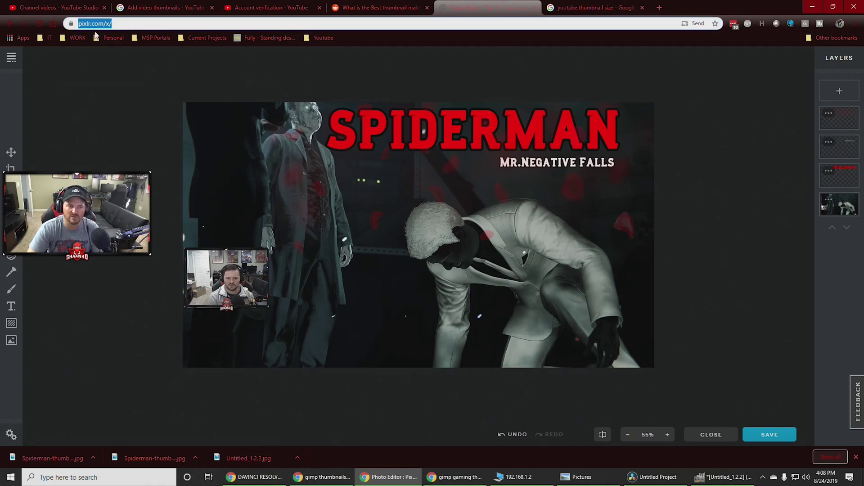
pyautogui.click(121, 24)
pyautogui.press('Delete')
pyautogui.press('Delete')
pyautogui.press('Delete')
pyautogui.press('Delete')
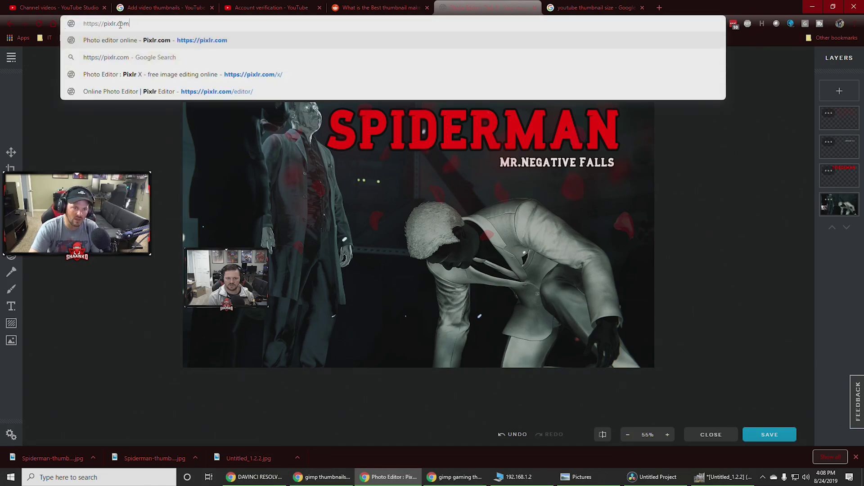
pyautogui.press('Return')
pyautogui.click(279, 275)
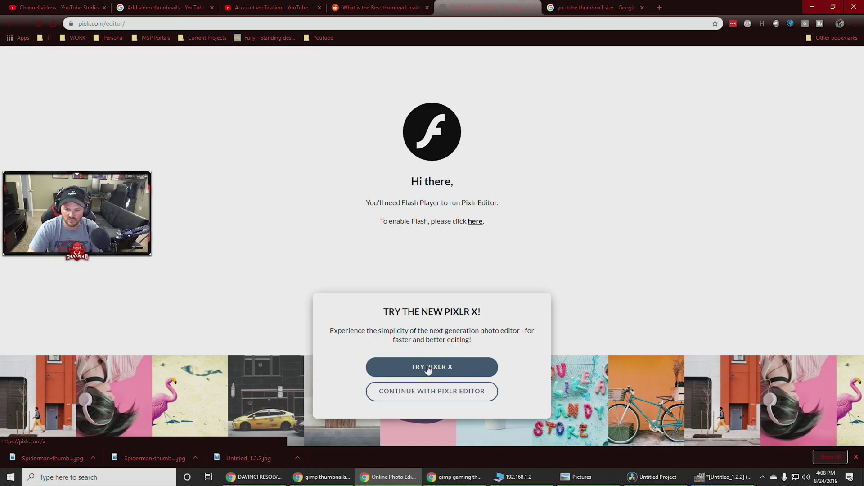
pyautogui.click(429, 369)
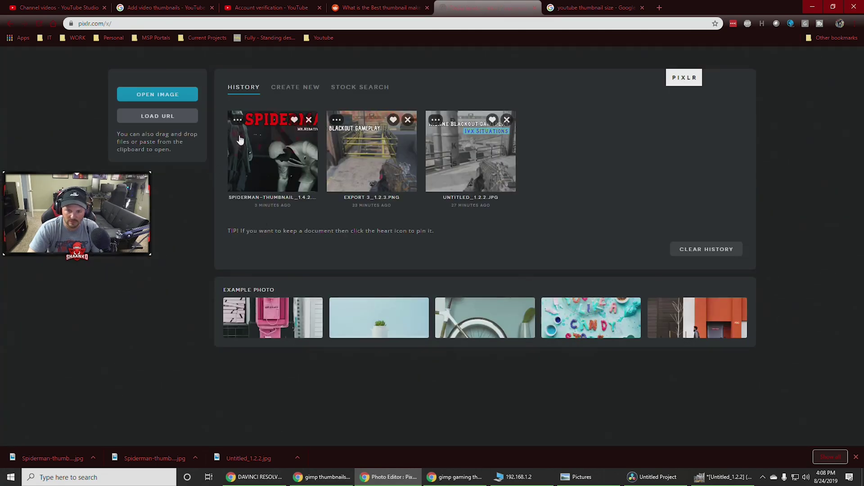